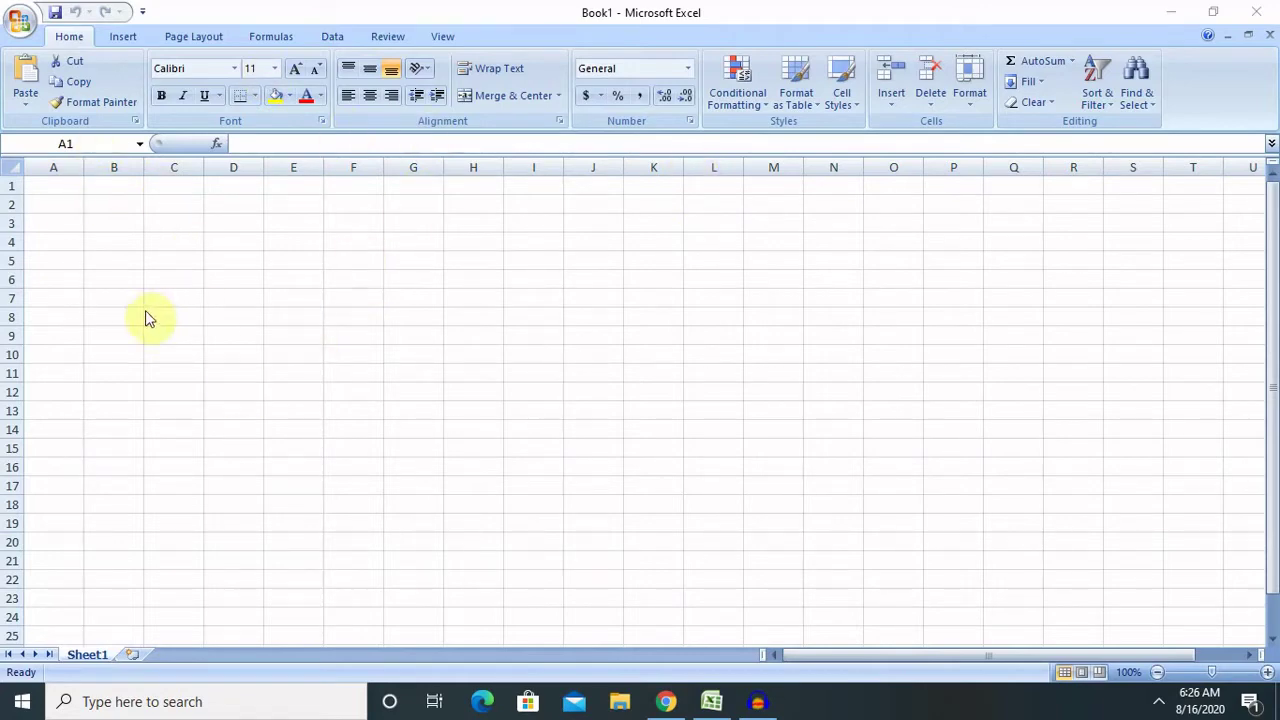
Type placeholder text into A1, A4, A5 and A6, leaving A2 and A3 blank, then return to A1
{"action": "left_click", "coordinate": [67, 193]}
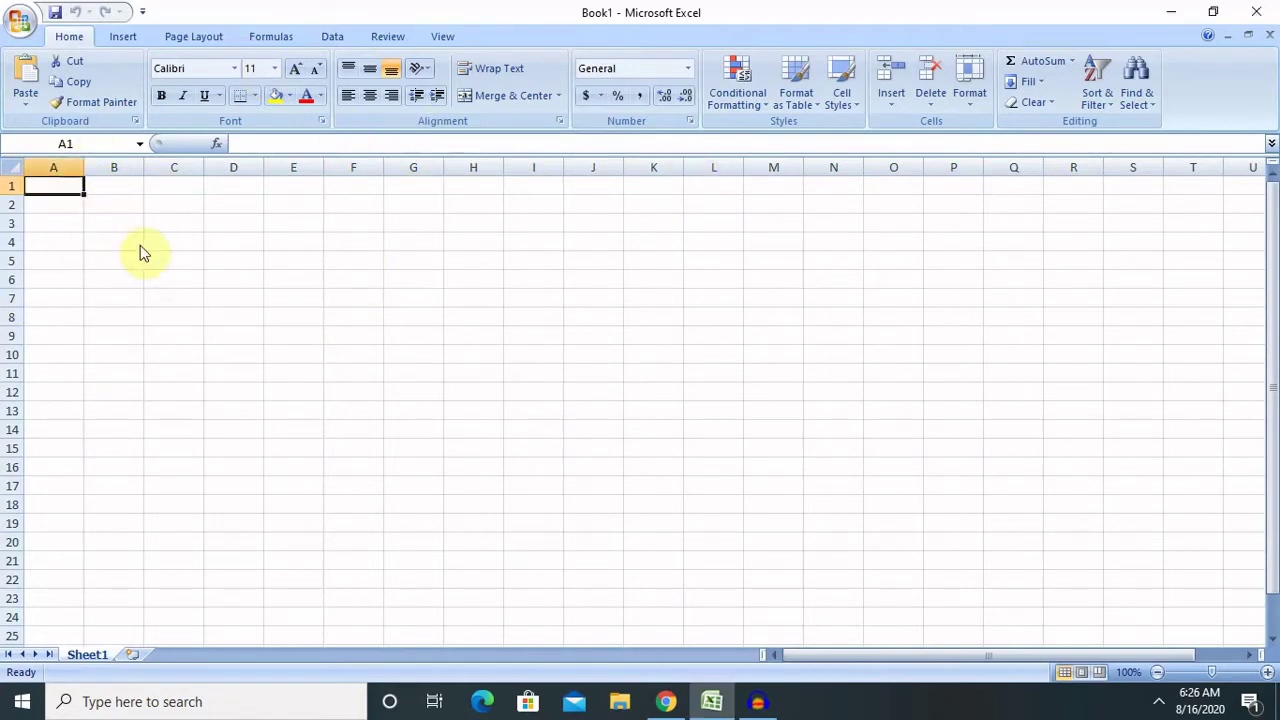
{"action": "type", "text": "jhhkdklkd"}
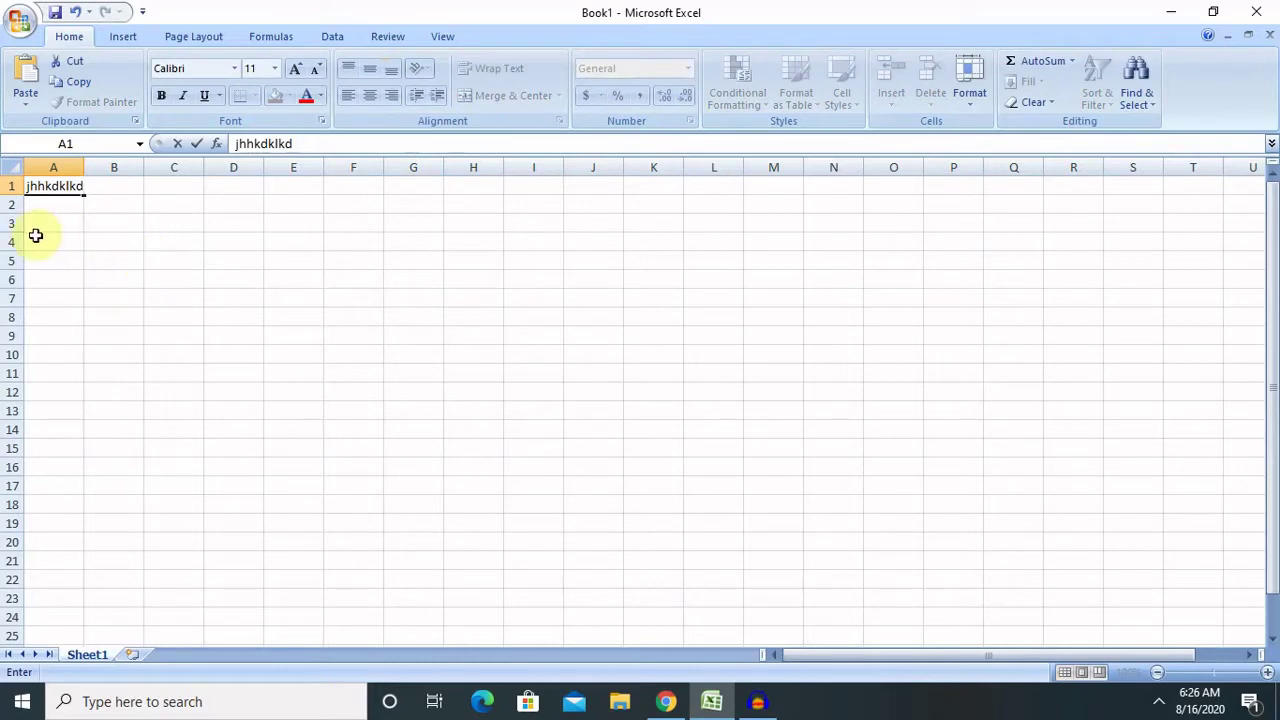
{"action": "left_click", "coordinate": [35, 236]}
{"action": "type", "text": "..l;;lsls"}
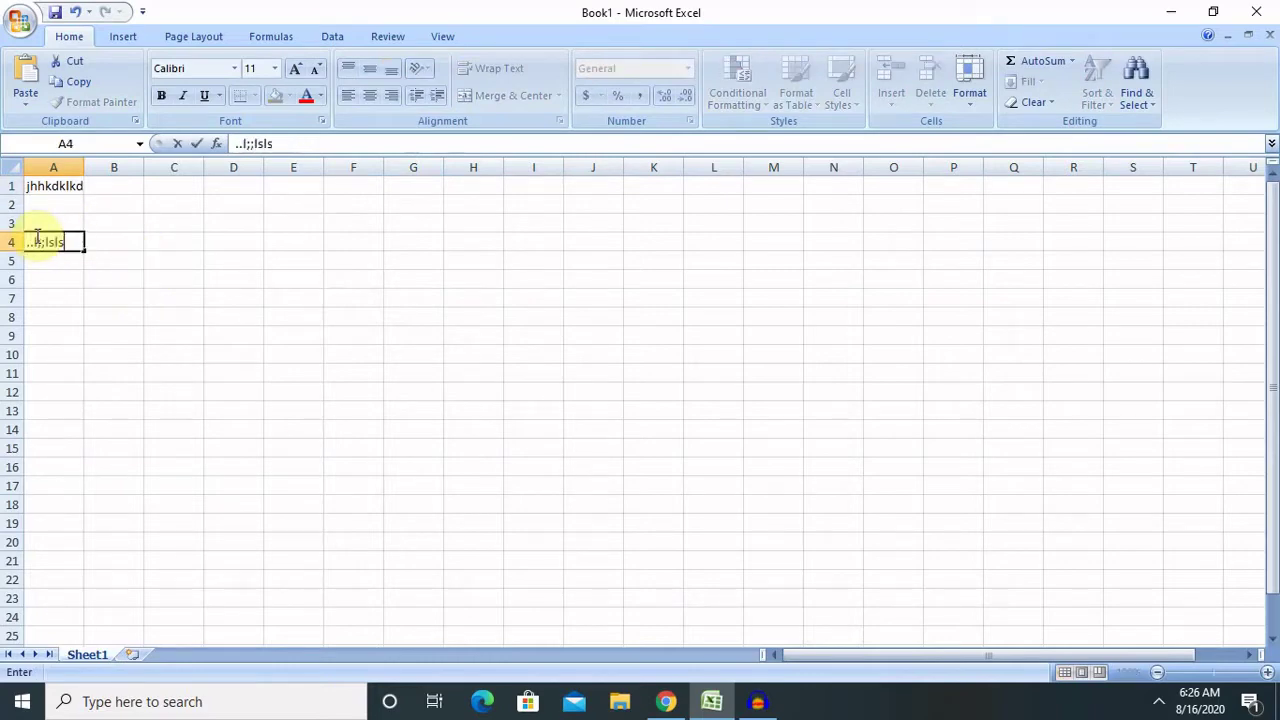
{"action": "left_click", "coordinate": [56, 258]}
{"action": "type", "text": "ksa;sla"}
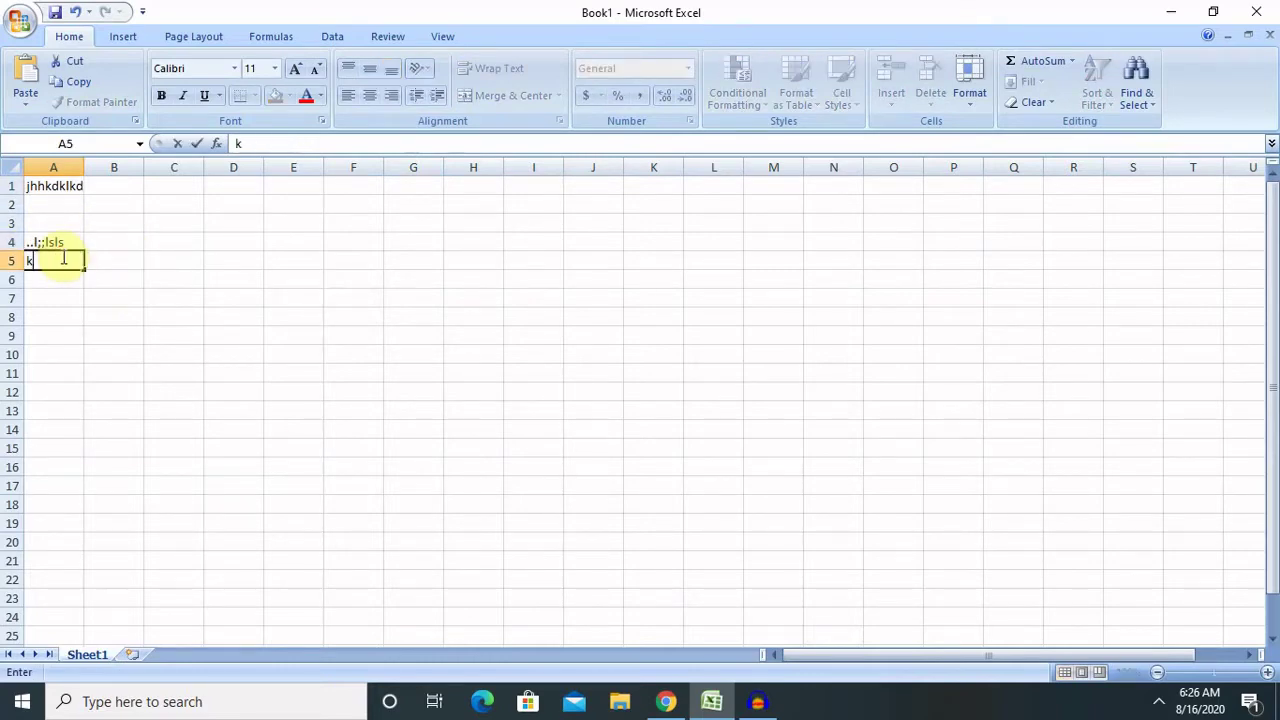
{"action": "left_click", "coordinate": [60, 279]}
{"action": "type", "text": ";l"}
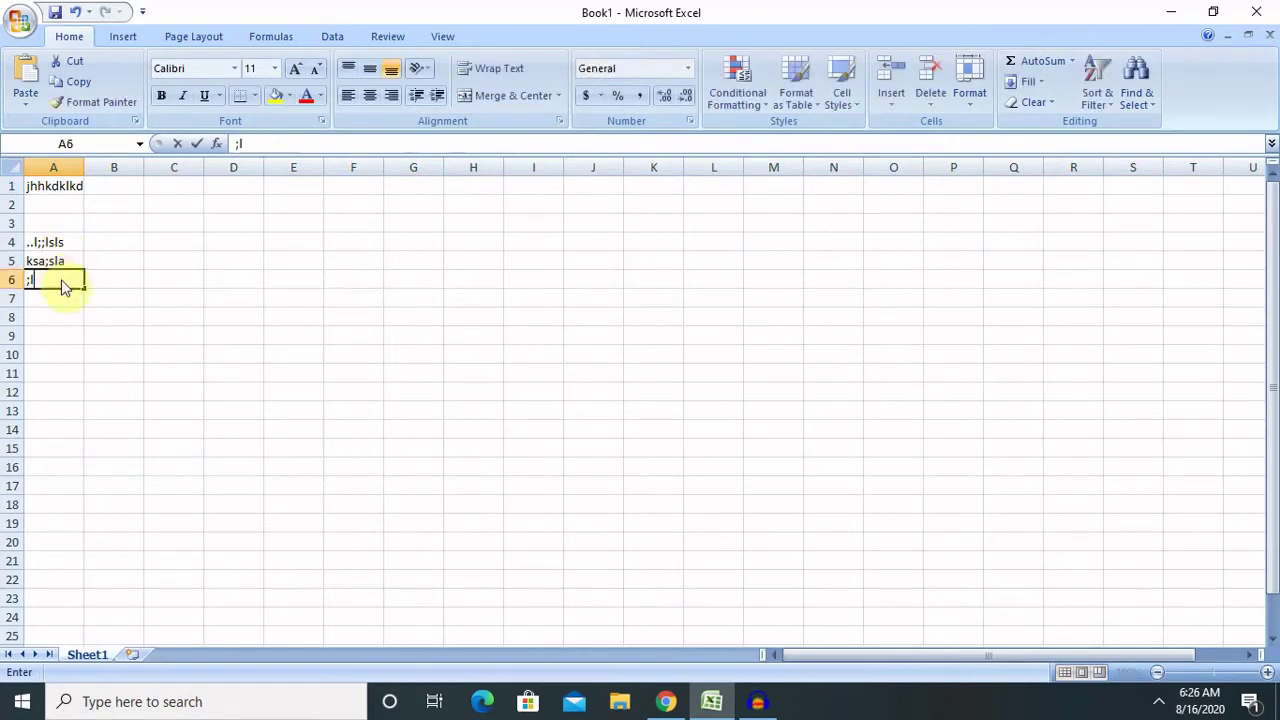
{"action": "type", "text": "llss;l"}
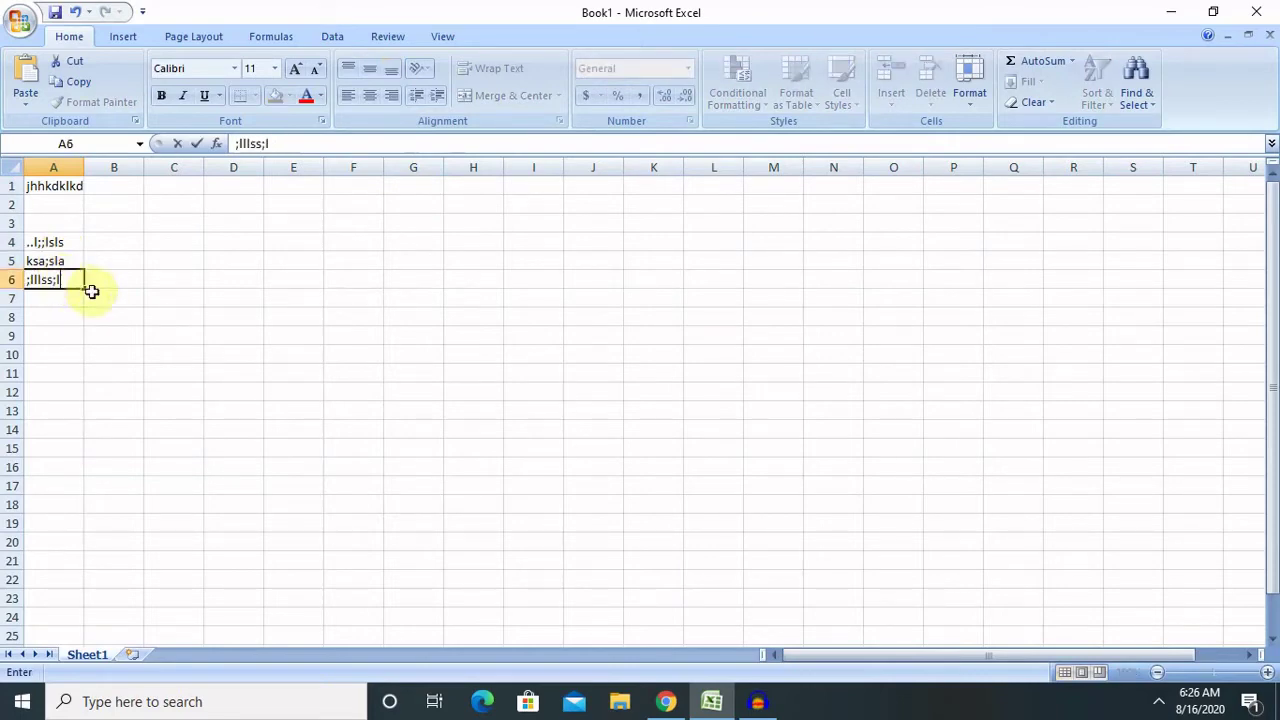
{"action": "left_click", "coordinate": [105, 294]}
{"action": "left_click", "coordinate": [50, 201]}
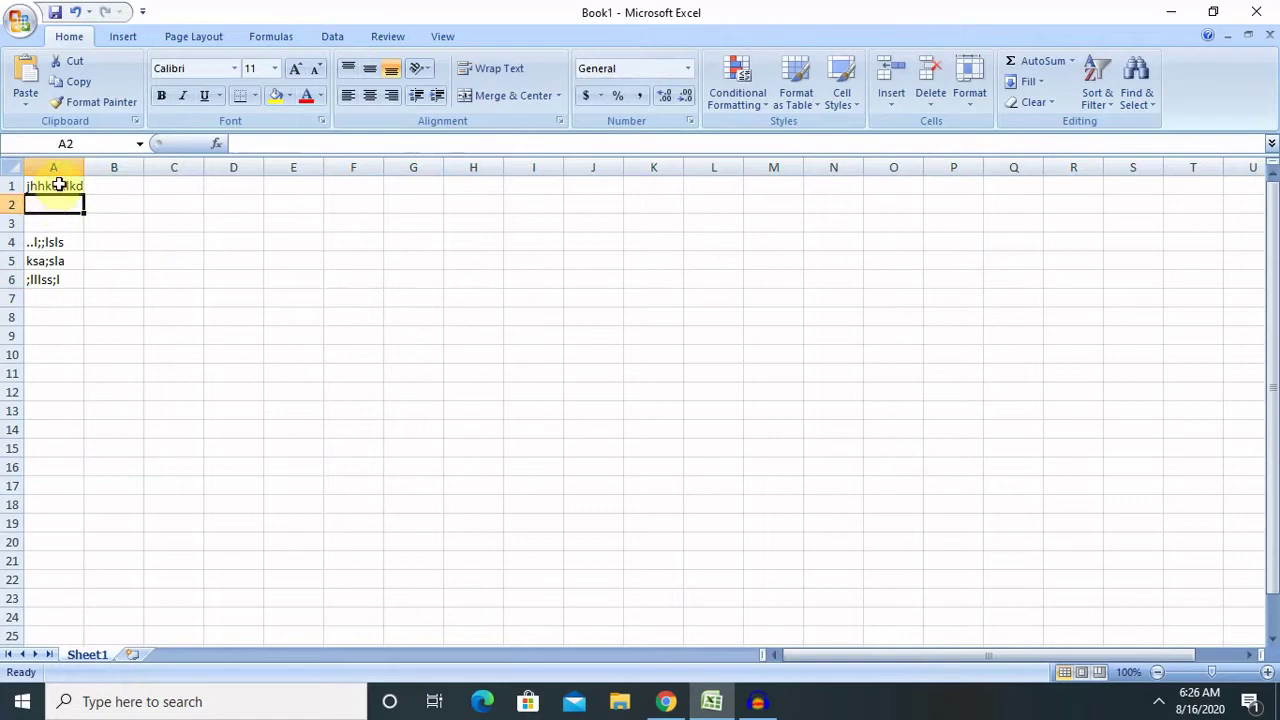
{"action": "left_click", "coordinate": [53, 184]}
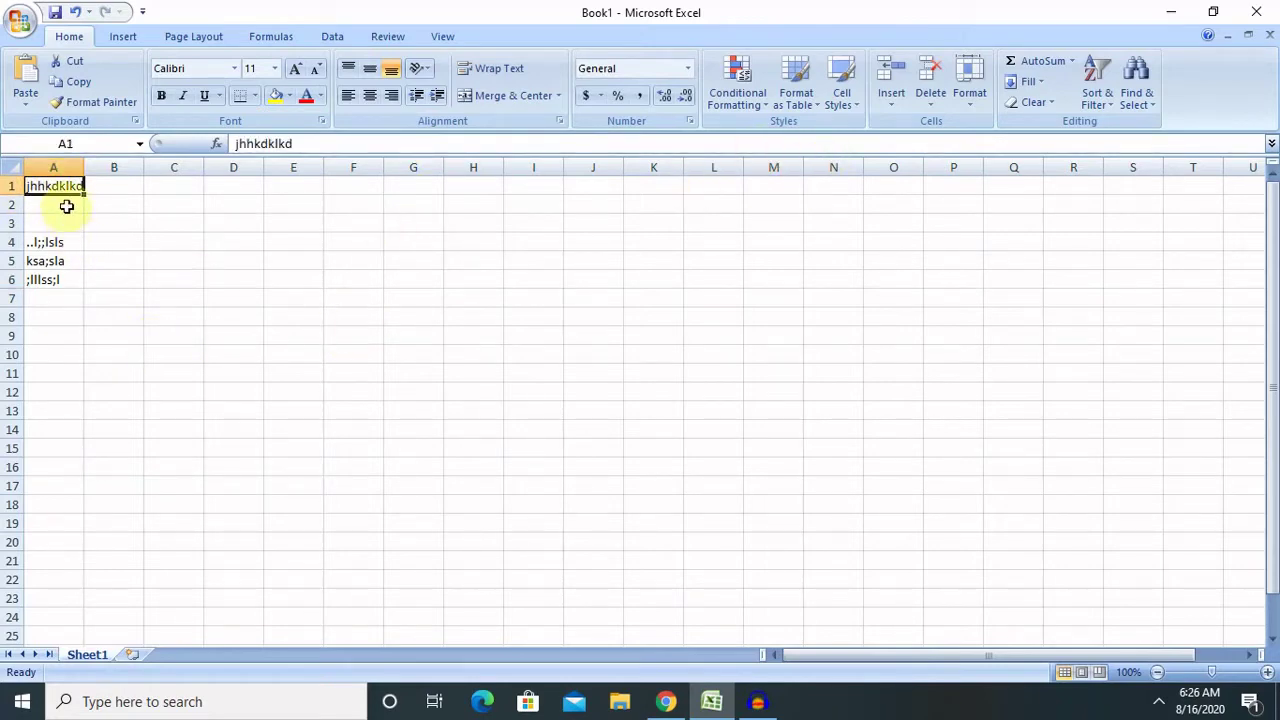
Select A1:A6 and apply the red Bad cell style, then switch it to the green Good style
{"action": "left_click_drag", "start_coordinate": [62, 187], "coordinate": [64, 280]}
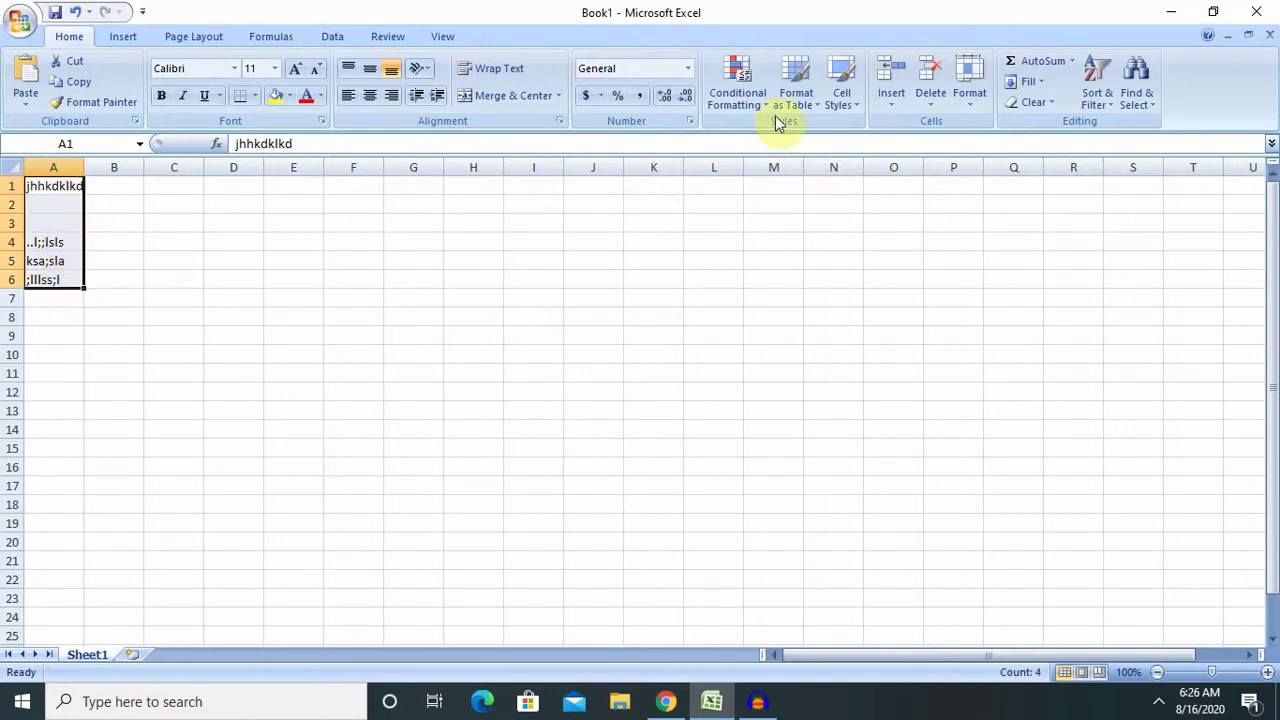
{"action": "left_click", "coordinate": [848, 103]}
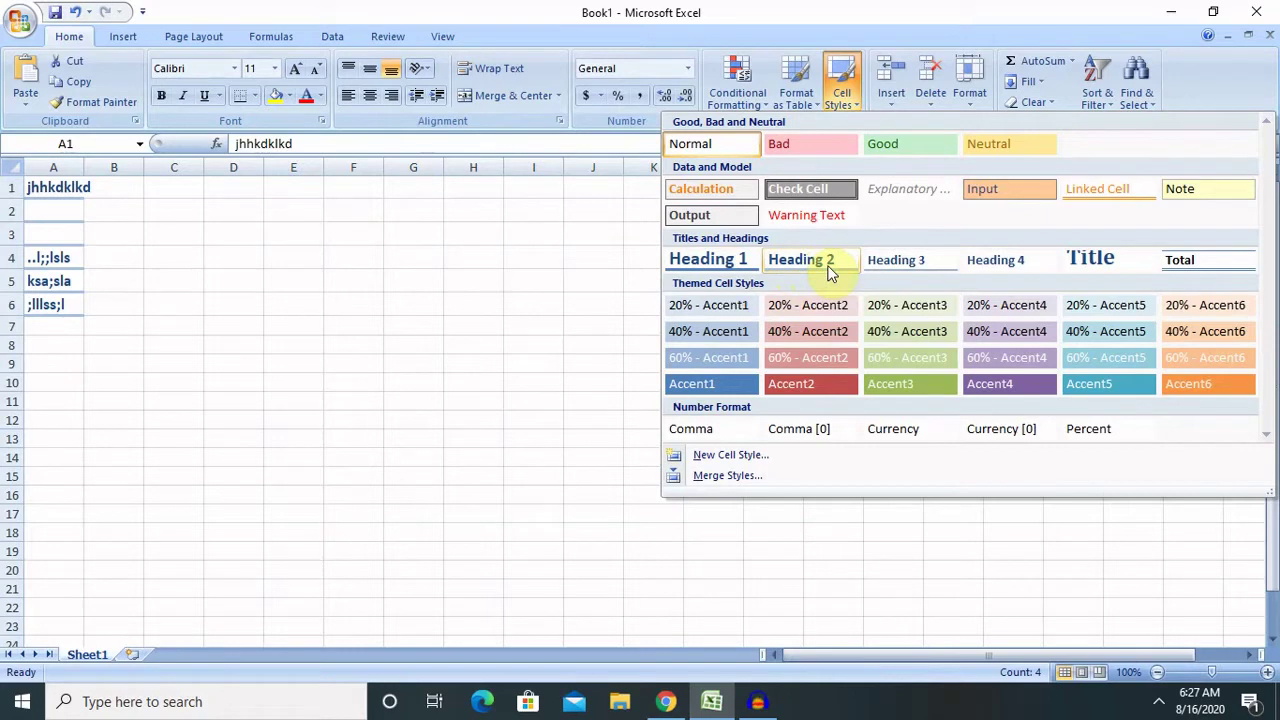
{"action": "left_click", "coordinate": [810, 148]}
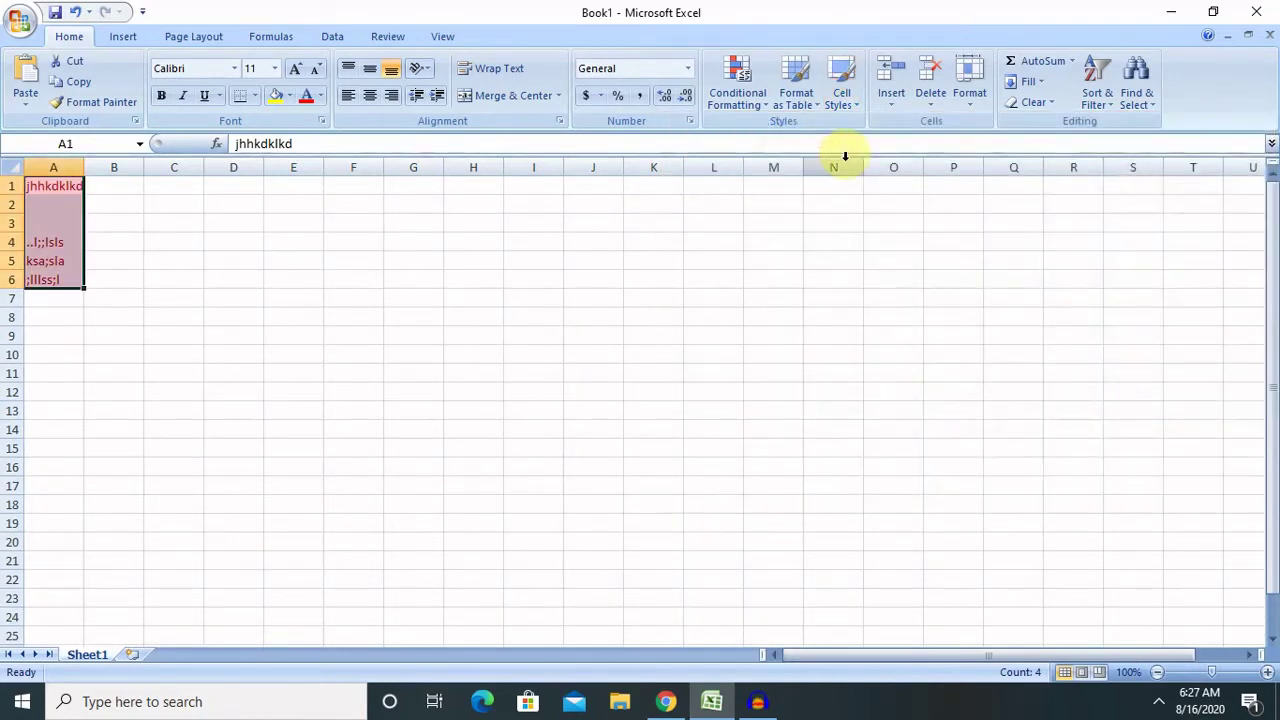
{"action": "left_click", "coordinate": [850, 107]}
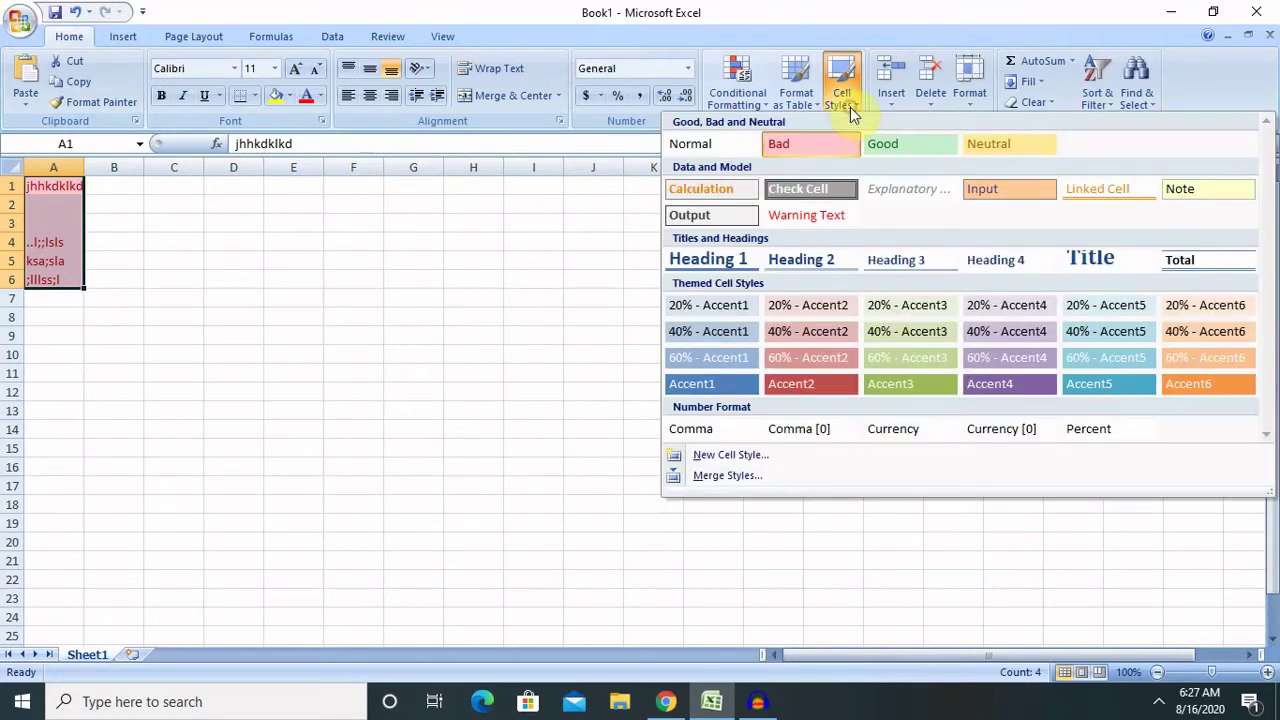
{"action": "left_click", "coordinate": [889, 149]}
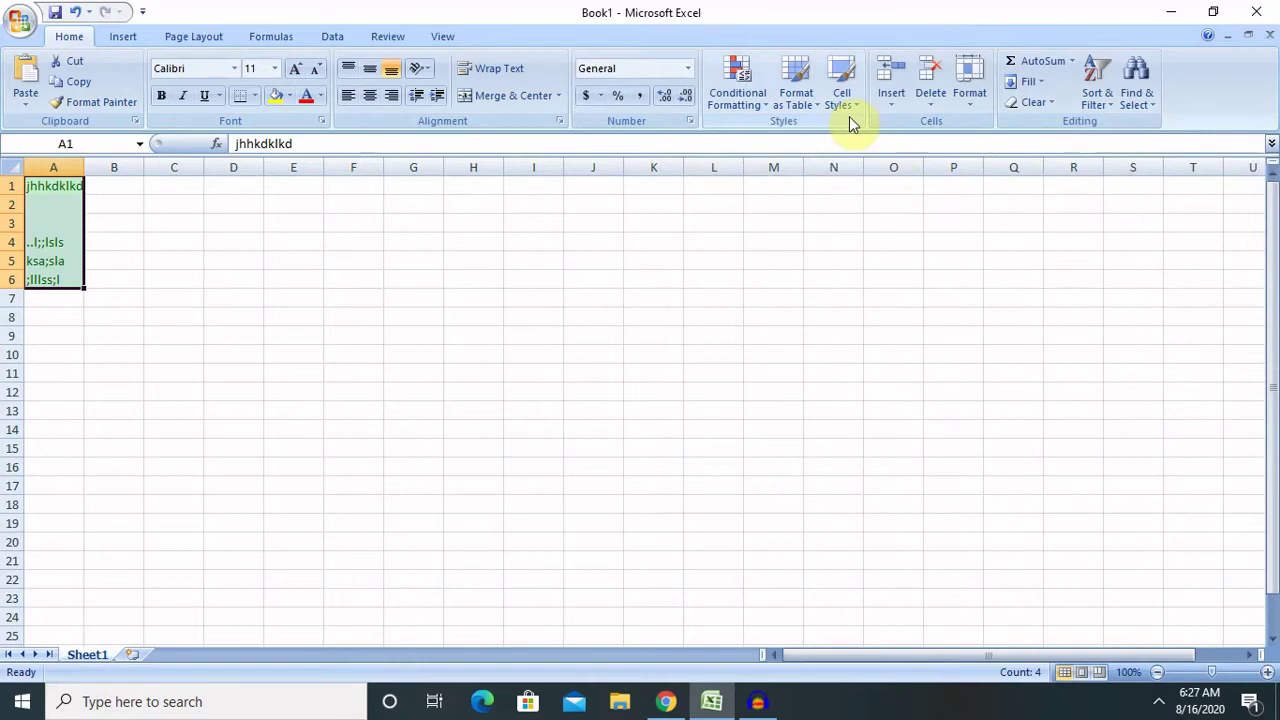
{"action": "left_click", "coordinate": [848, 110]}
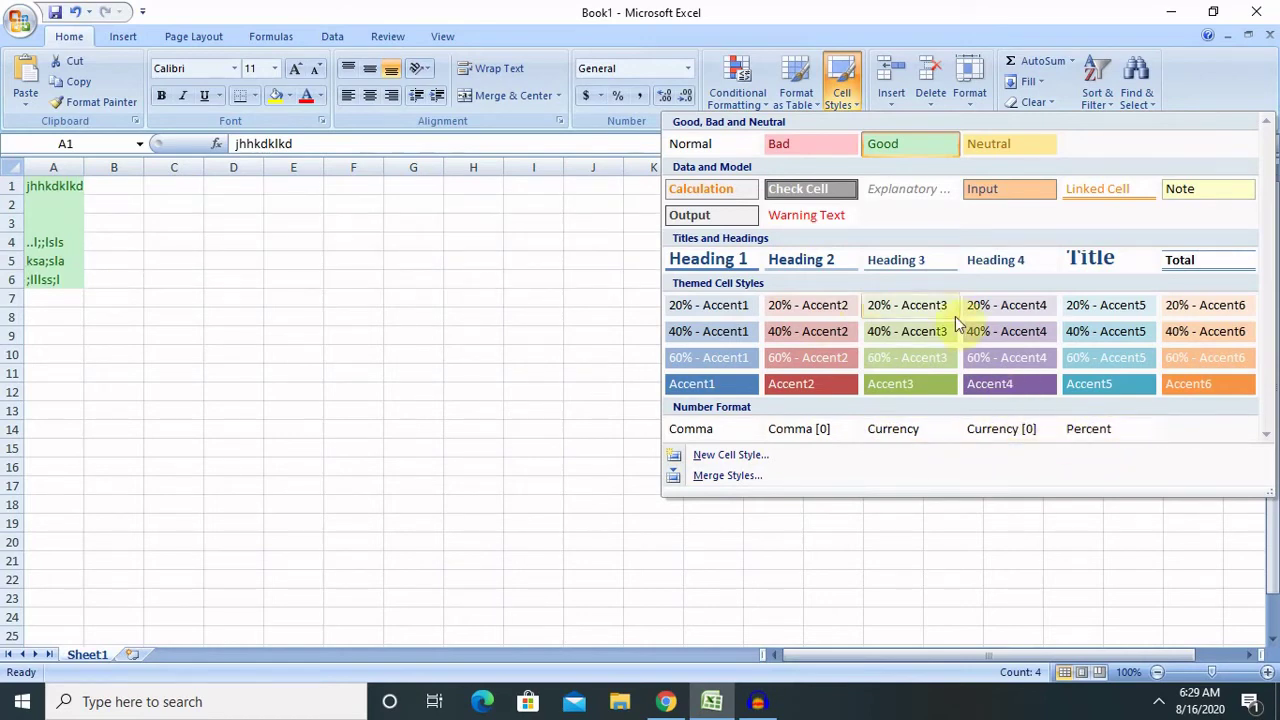
Apply the yellow Neutral style to A1:A6 and bring the Cell Styles gallery back up
{"action": "left_click", "coordinate": [1008, 145]}
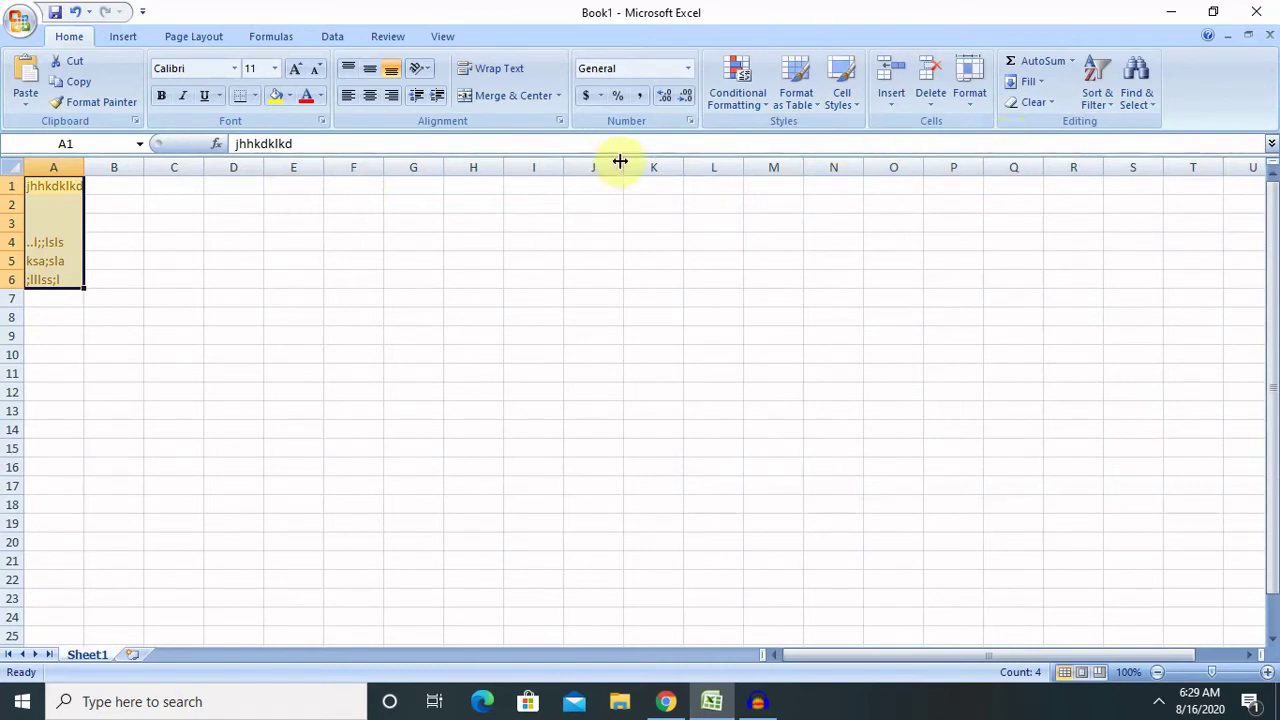
{"action": "left_click", "coordinate": [848, 108]}
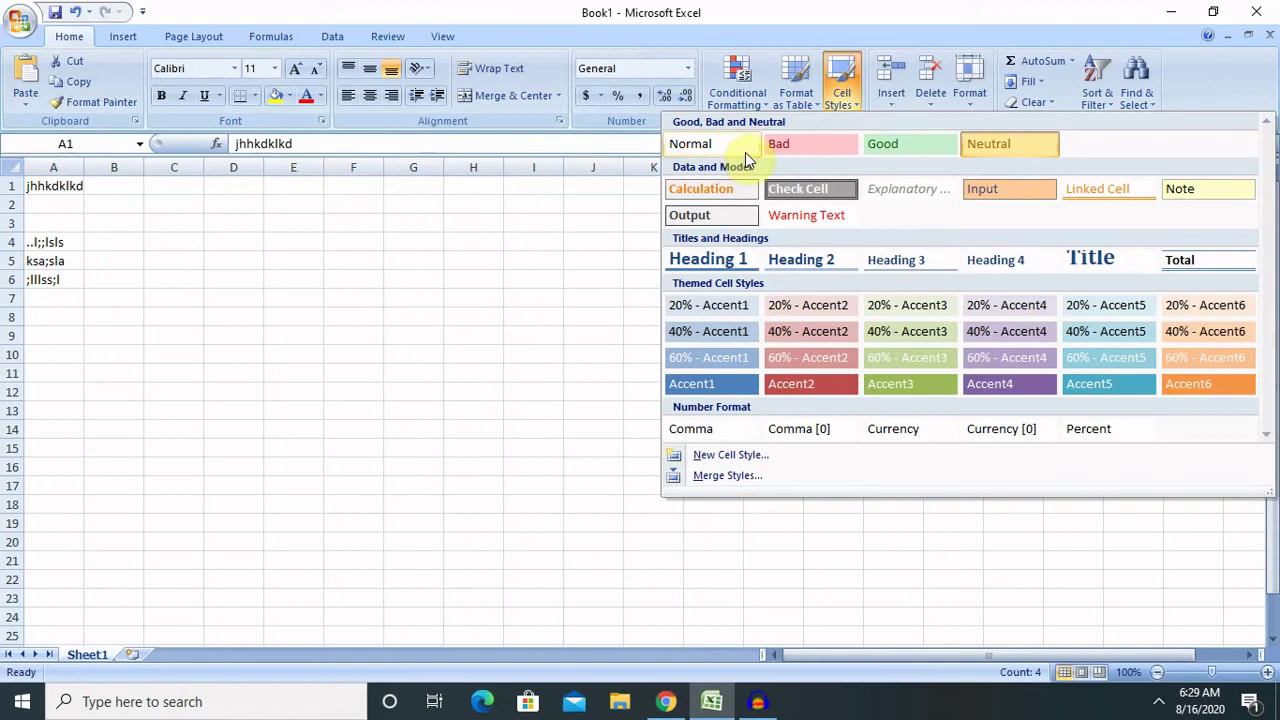
Deselect the range by selecting C4, then bring up the New Workbook dialog with Alt+F, N
{"action": "left_click", "coordinate": [27, 30]}
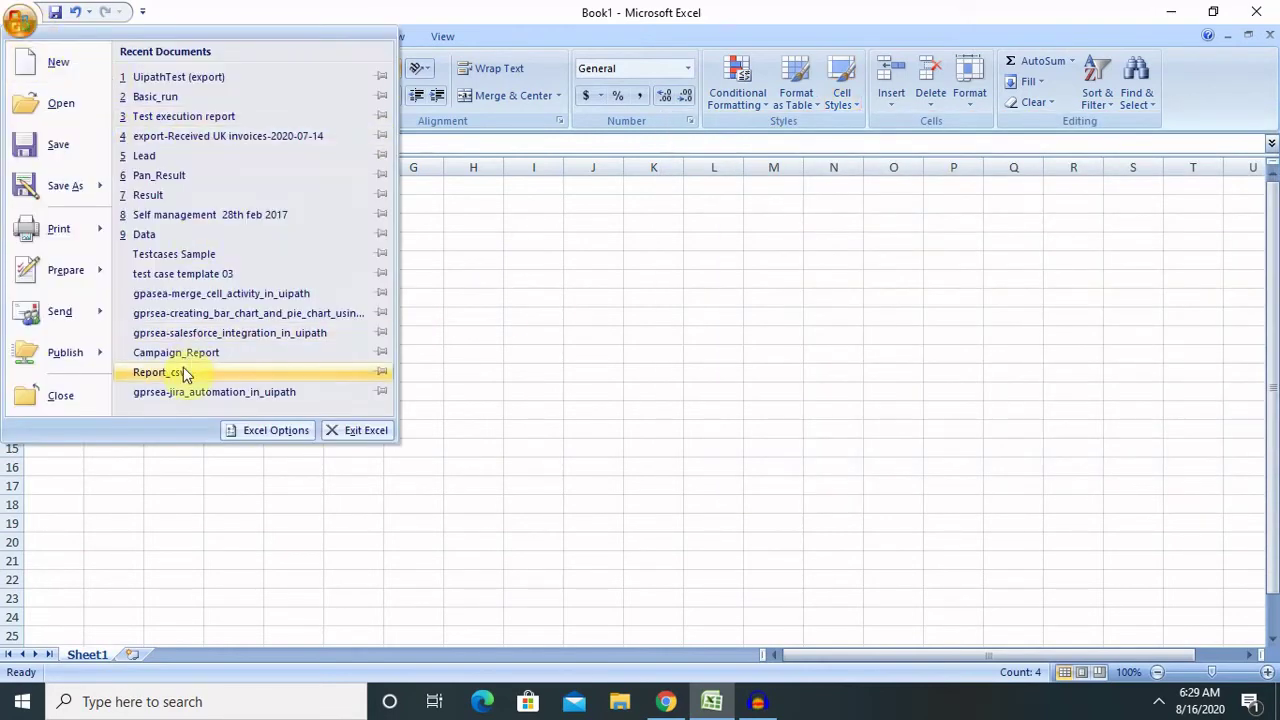
{"action": "left_click", "coordinate": [531, 291]}
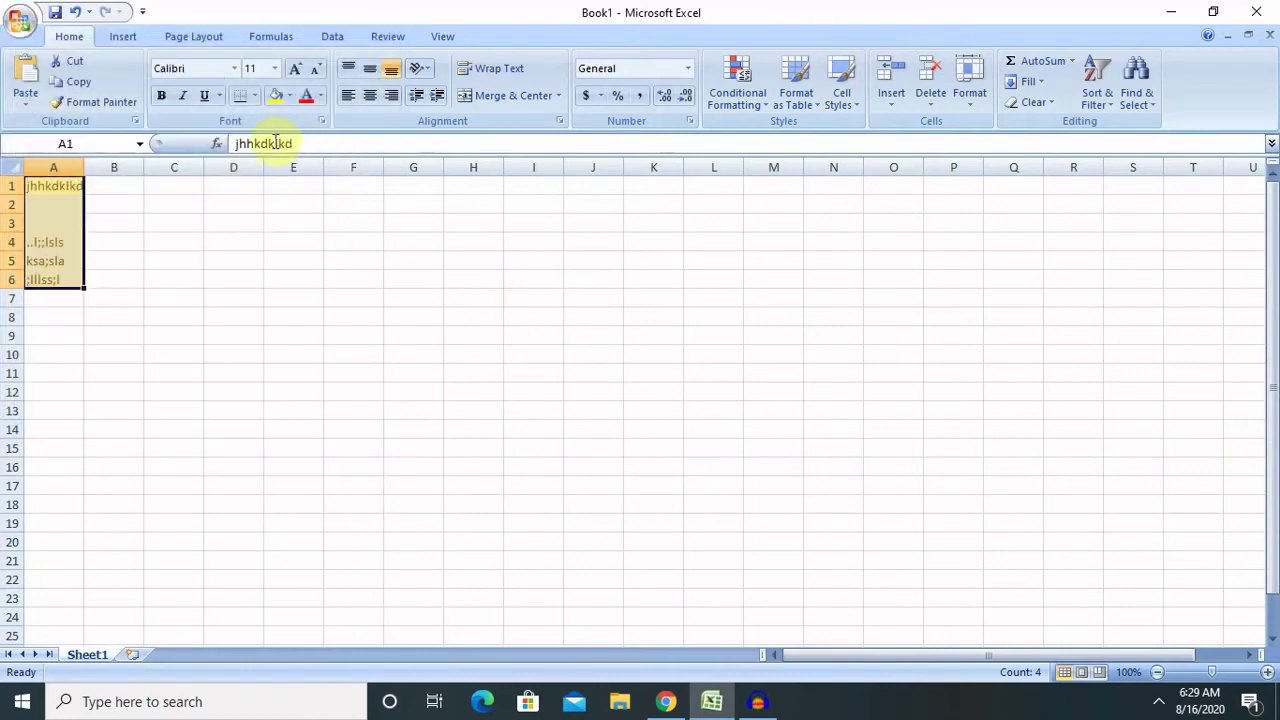
{"action": "left_click", "coordinate": [151, 240]}
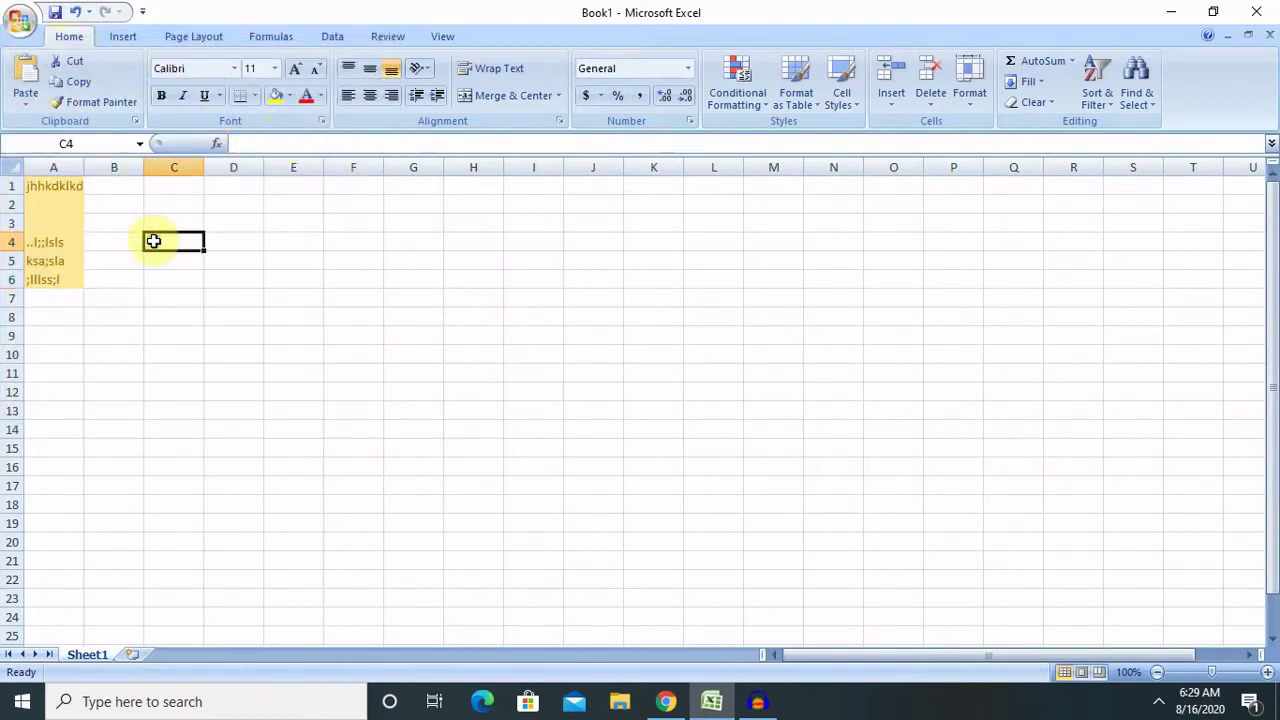
{"action": "left_click", "coordinate": [15, 19]}
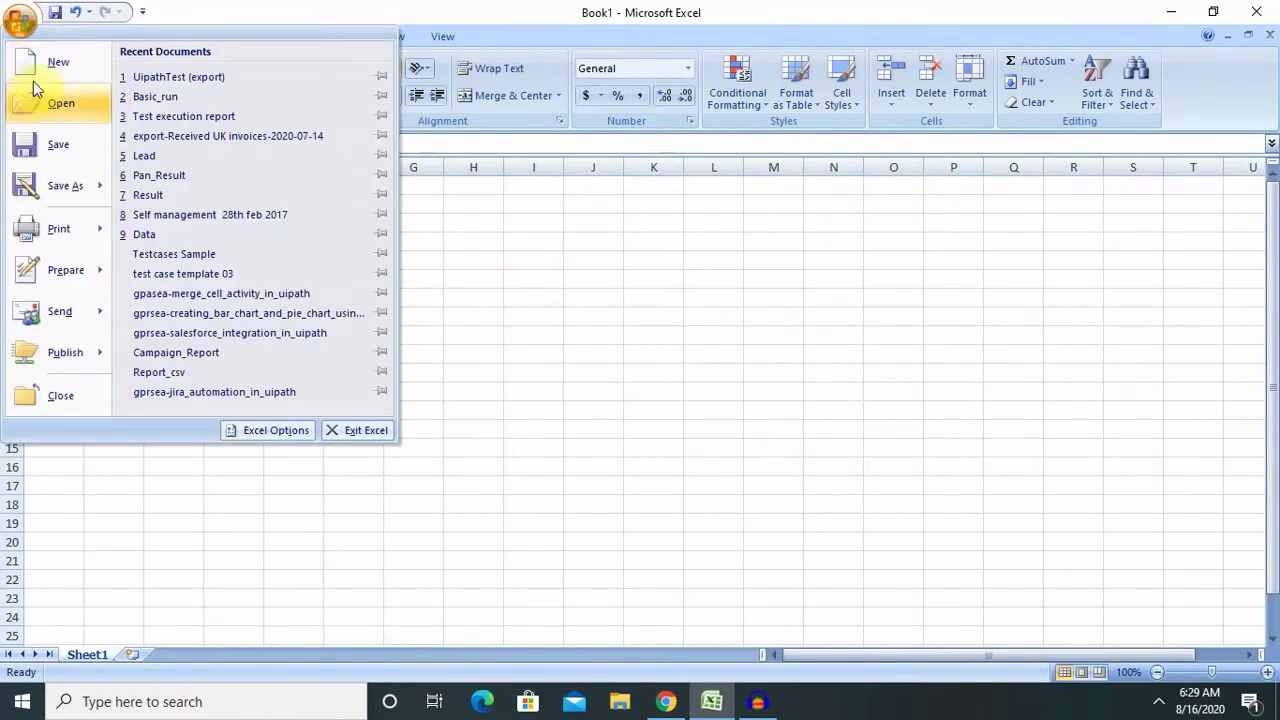
{"action": "key", "text": "Escape"}
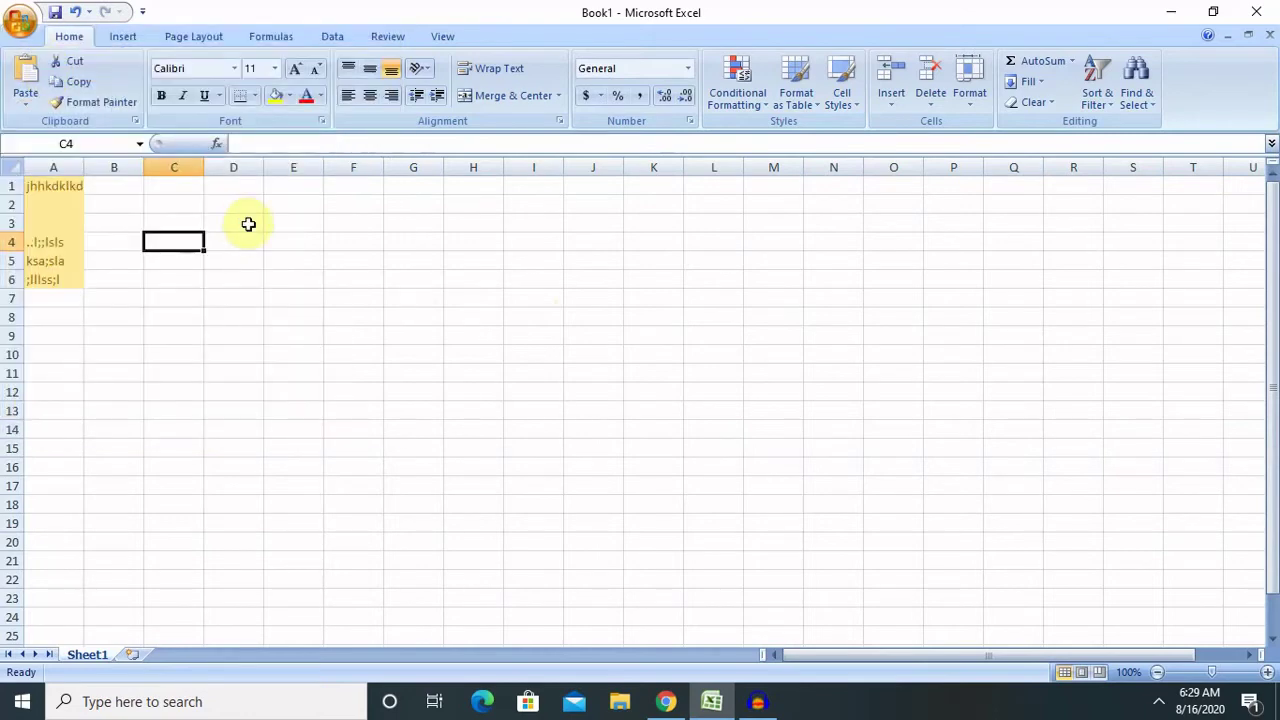
{"action": "key", "text": "alt+f"}
{"action": "key", "text": "n"}
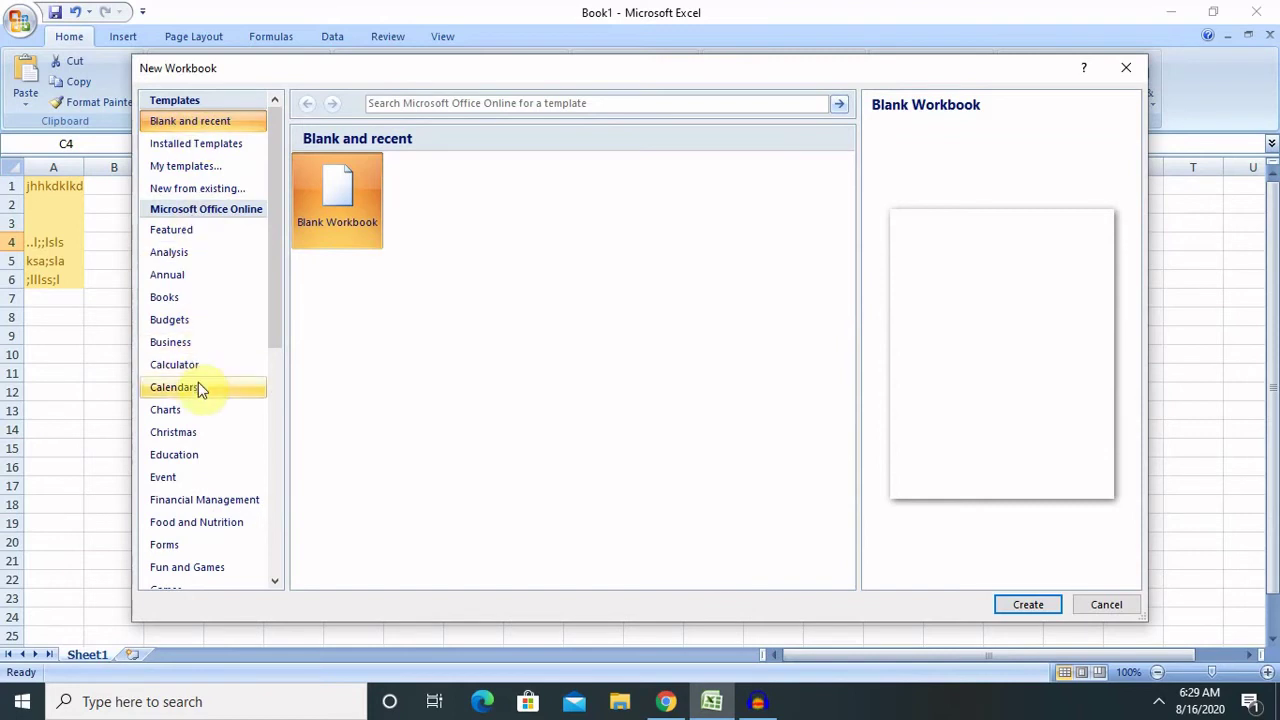
Create a workbook from the Sales Report template under Installed Templates
{"action": "left_click", "coordinate": [214, 148]}
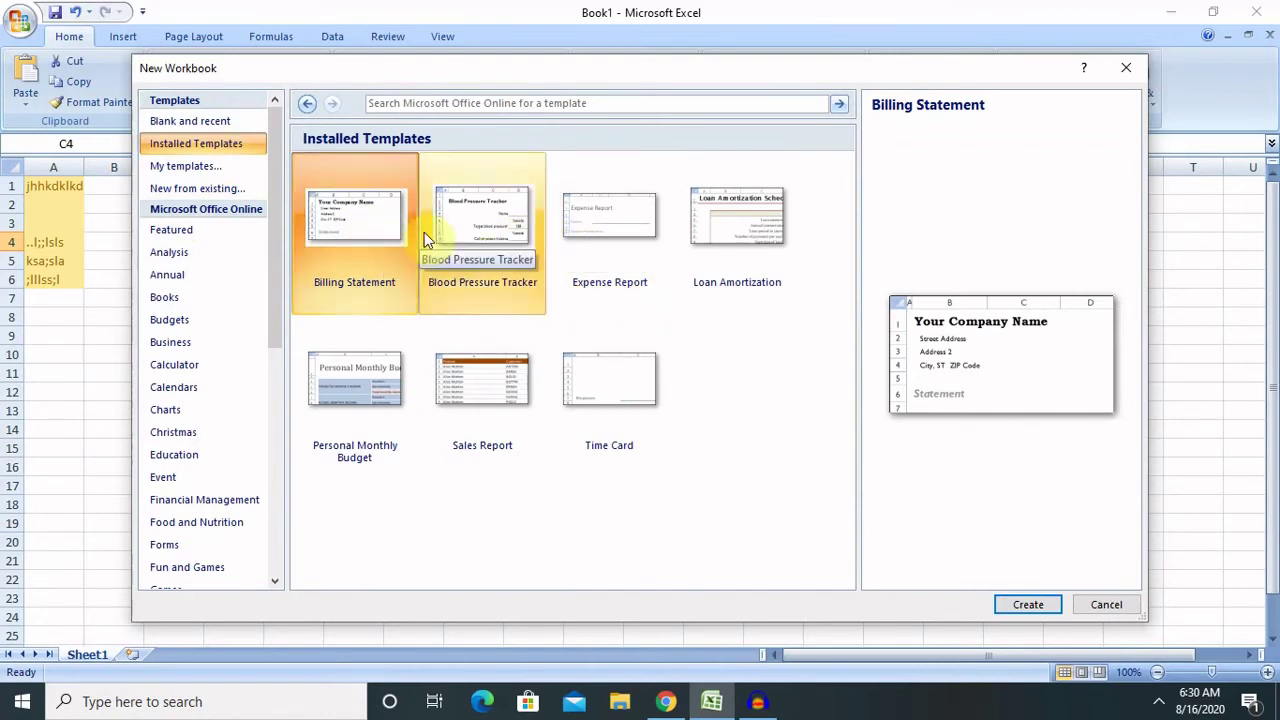
{"action": "left_click", "coordinate": [503, 430]}
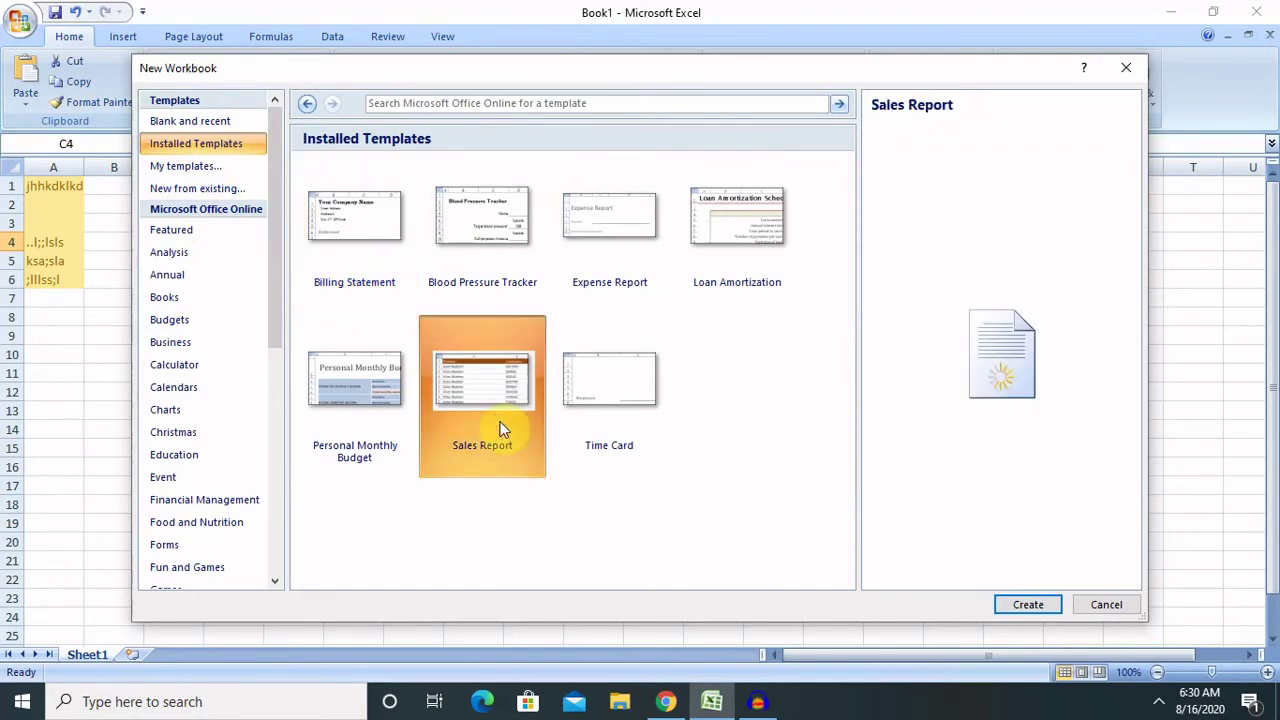
{"action": "left_click", "coordinate": [1030, 605]}
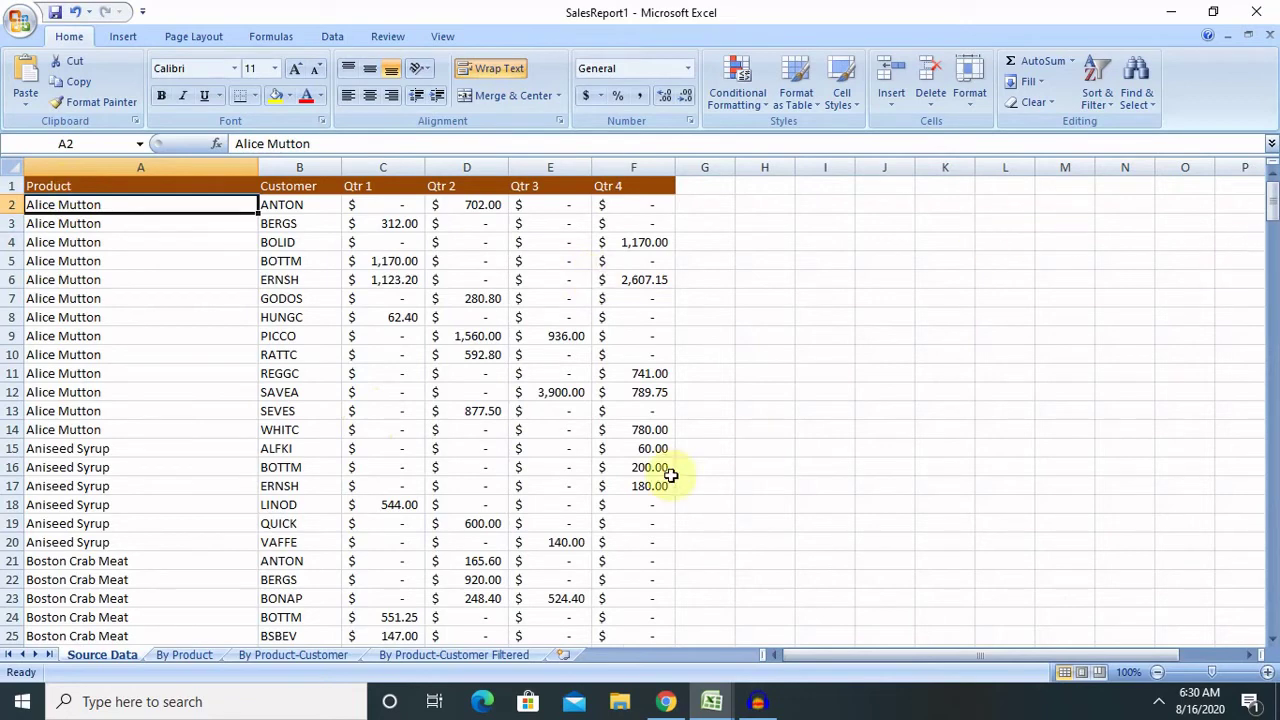
Browse the By Product-Customer, Filtered and Source Data sheets, ending on the By Product pivot
{"action": "left_click", "coordinate": [178, 657]}
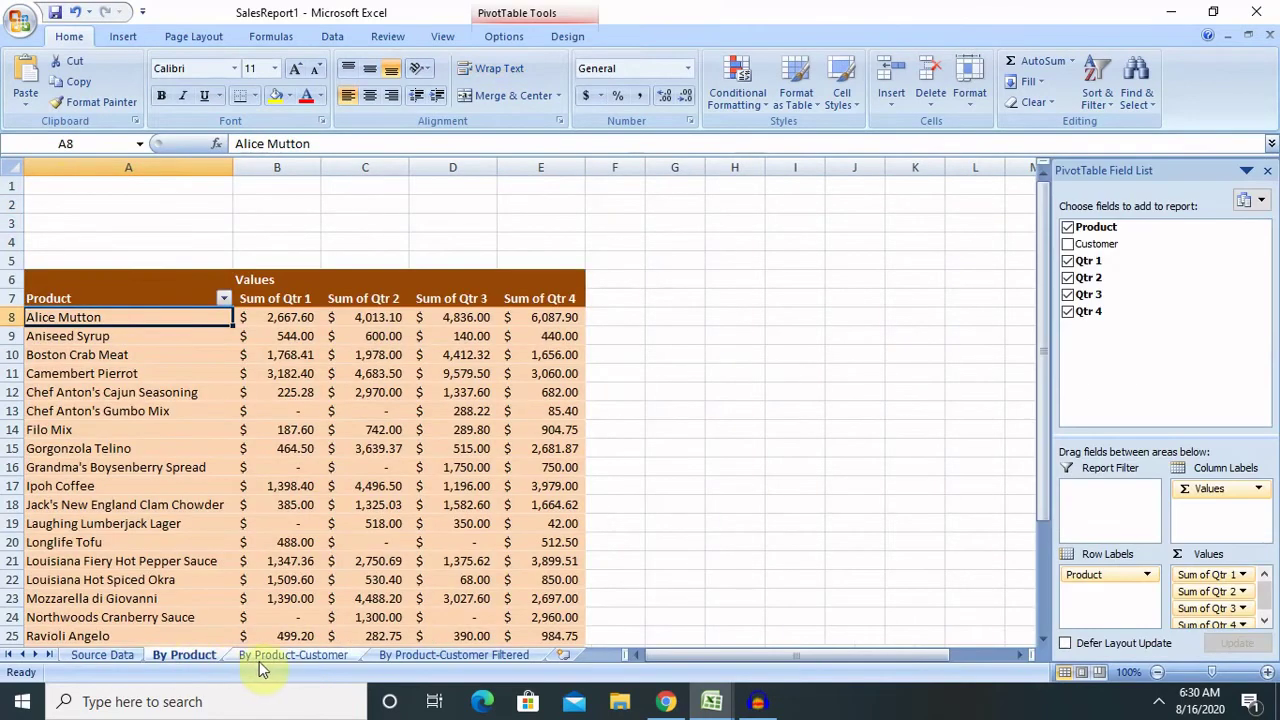
{"action": "left_click", "coordinate": [263, 657]}
{"action": "left_click", "coordinate": [458, 655]}
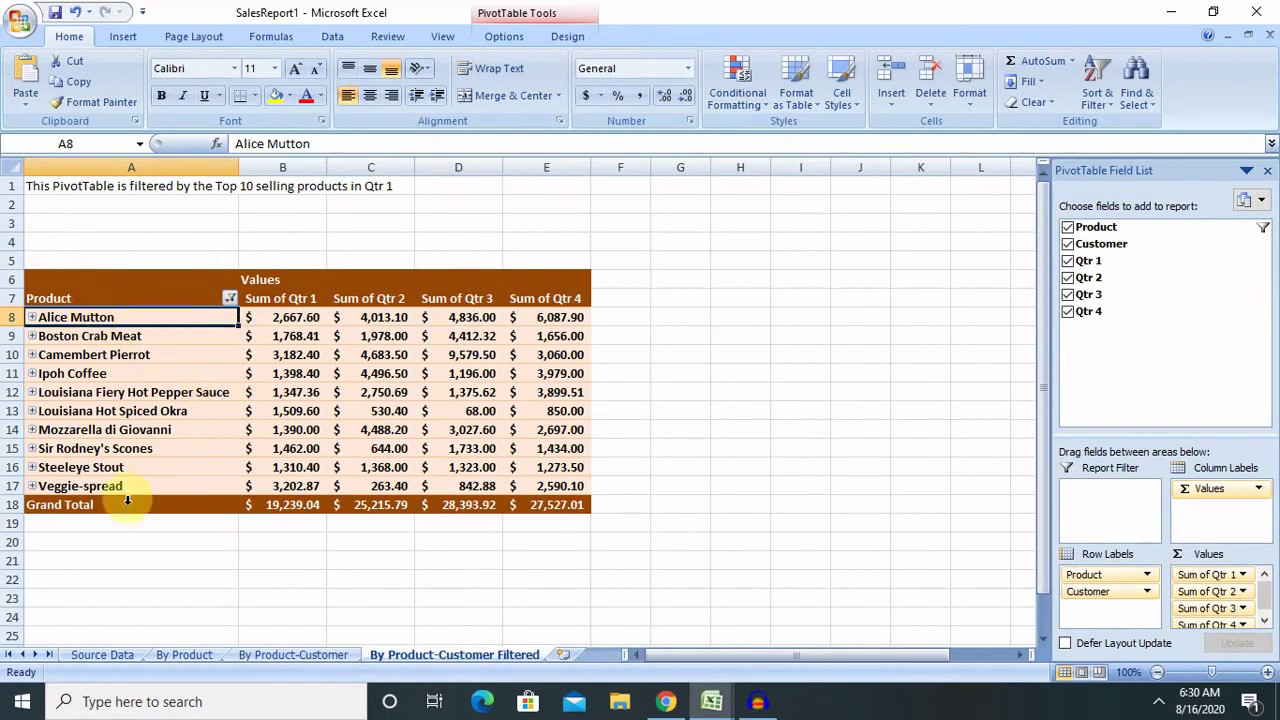
{"action": "left_click", "coordinate": [102, 654]}
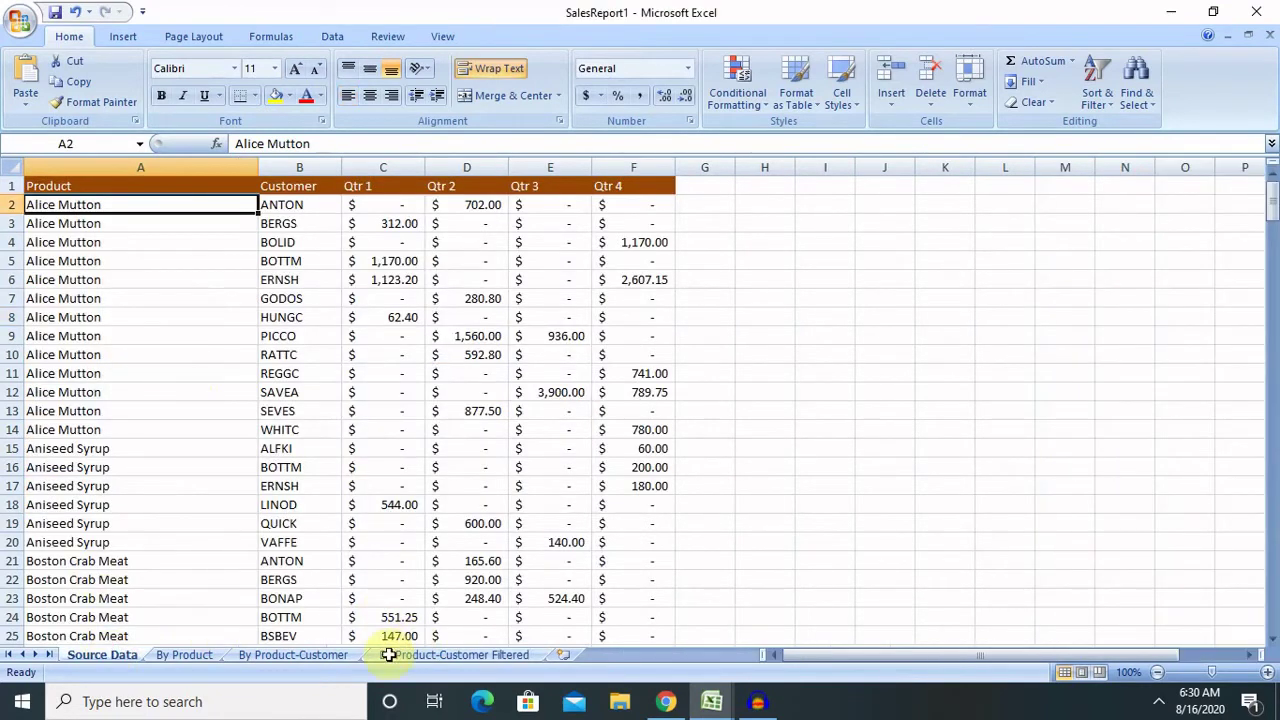
{"action": "left_click", "coordinate": [478, 655]}
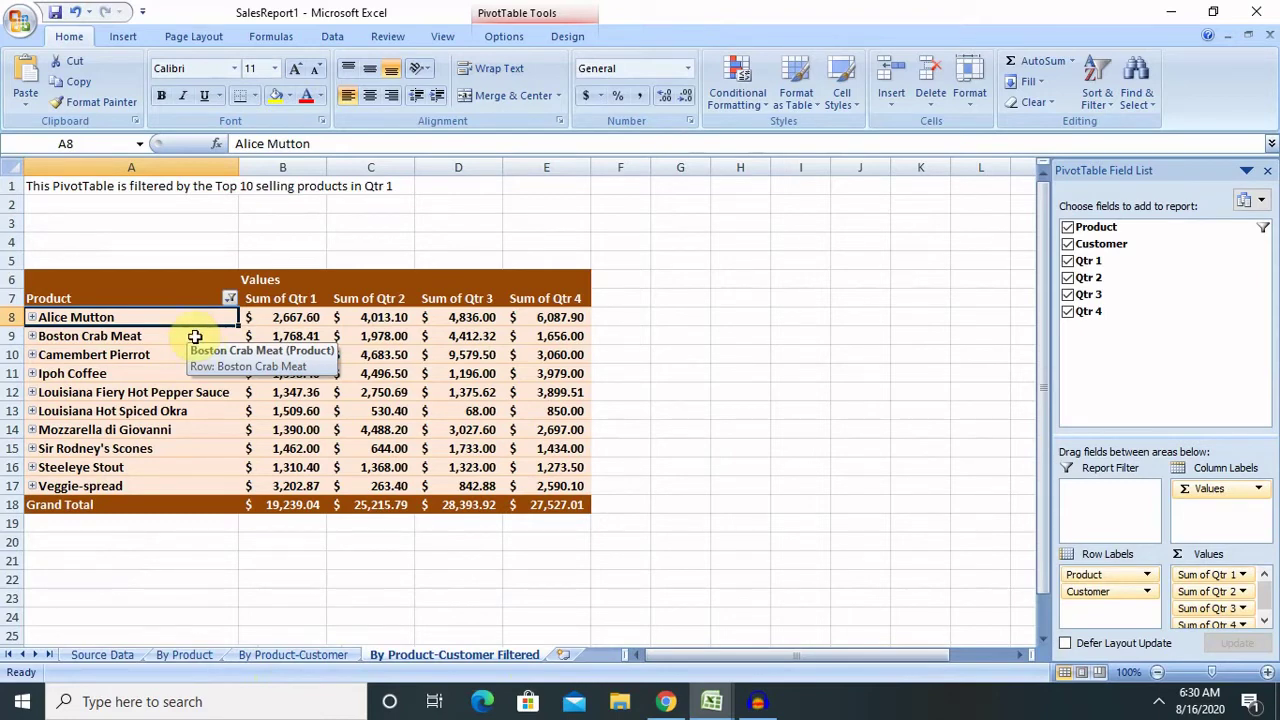
{"action": "left_click", "coordinate": [183, 655]}
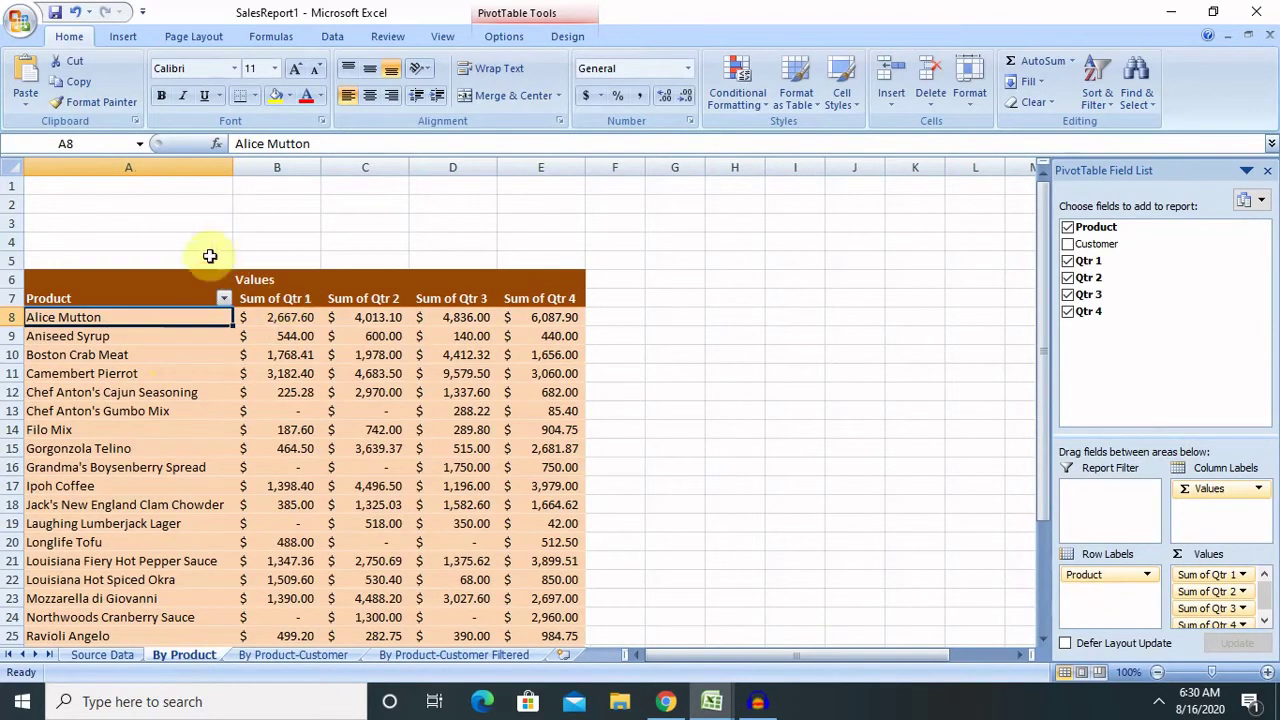
{"action": "mouse_move", "coordinate": [328, 512]}
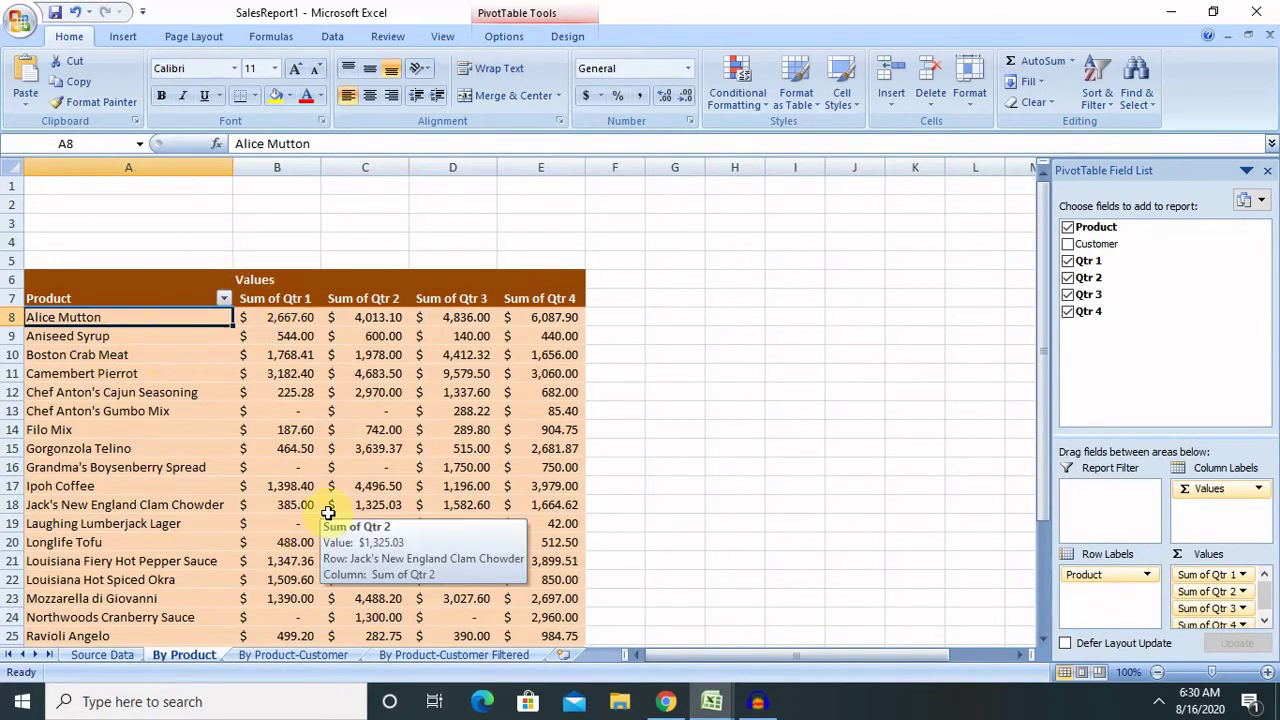
{"action": "mouse_move", "coordinate": [548, 643]}
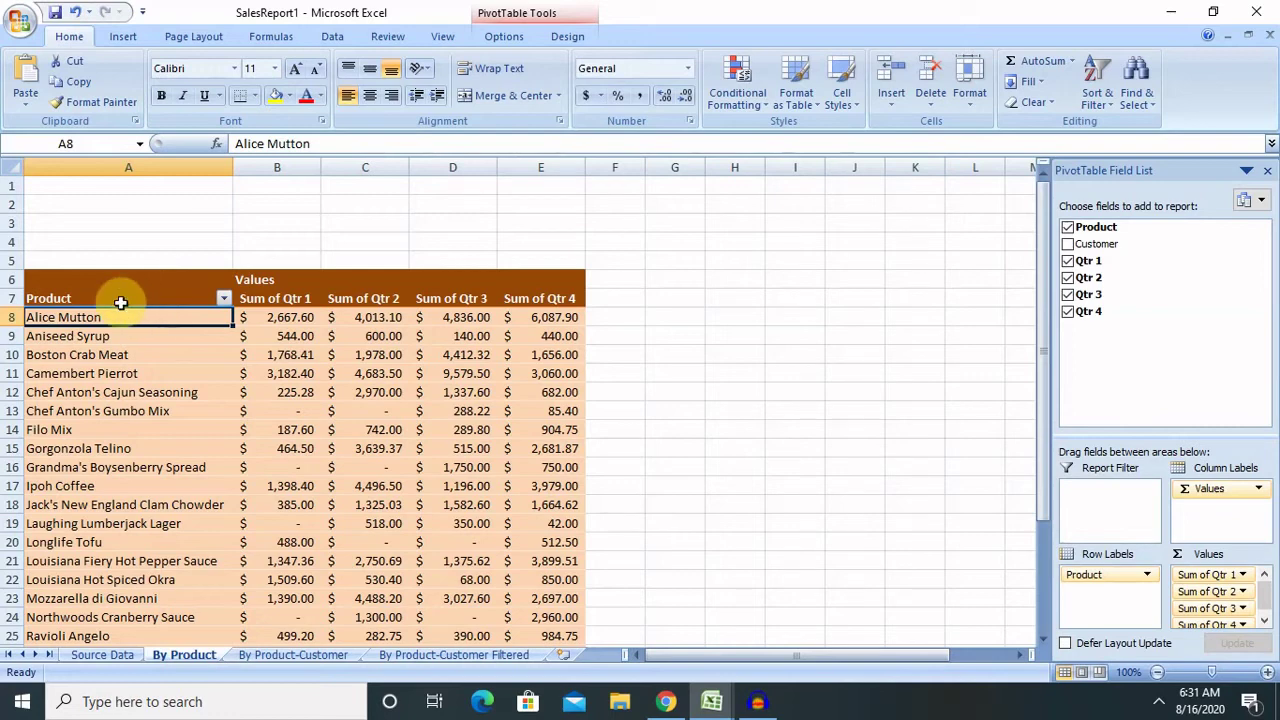
From New Workbook, create a workbook from the Personal Monthly Budget template in Installed Templates
{"action": "left_click", "coordinate": [22, 20]}
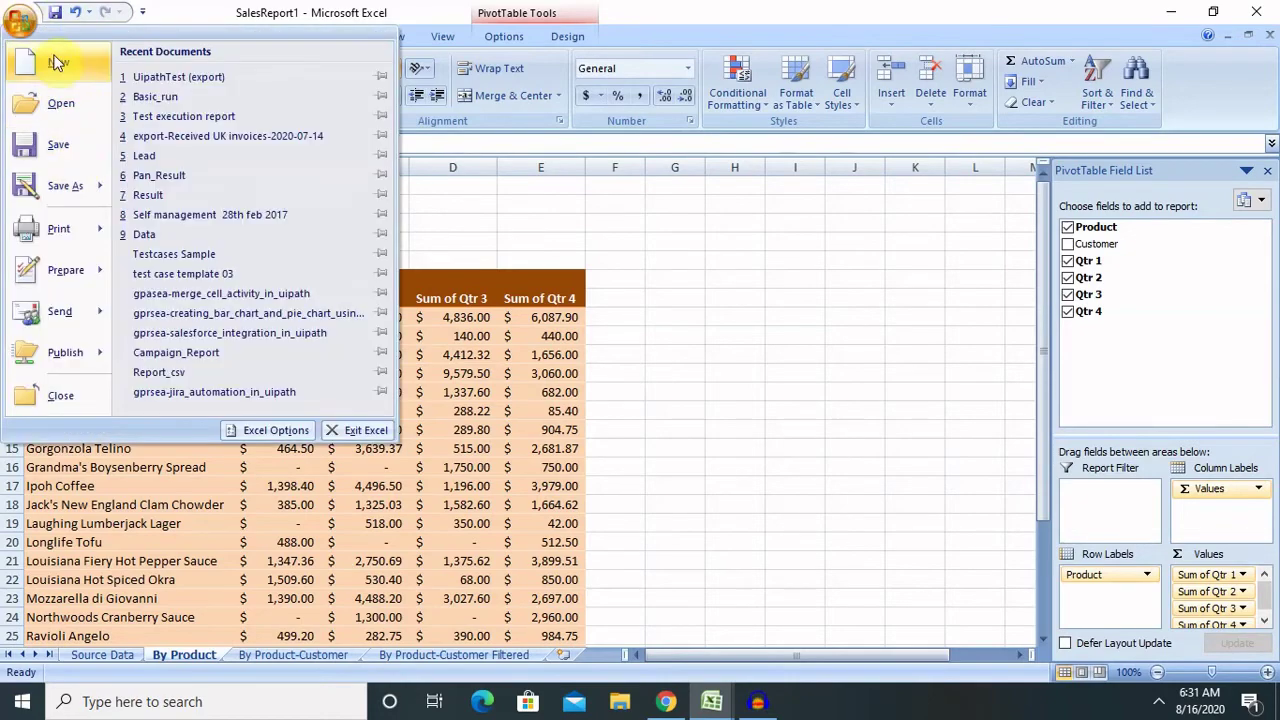
{"action": "left_click", "coordinate": [55, 62]}
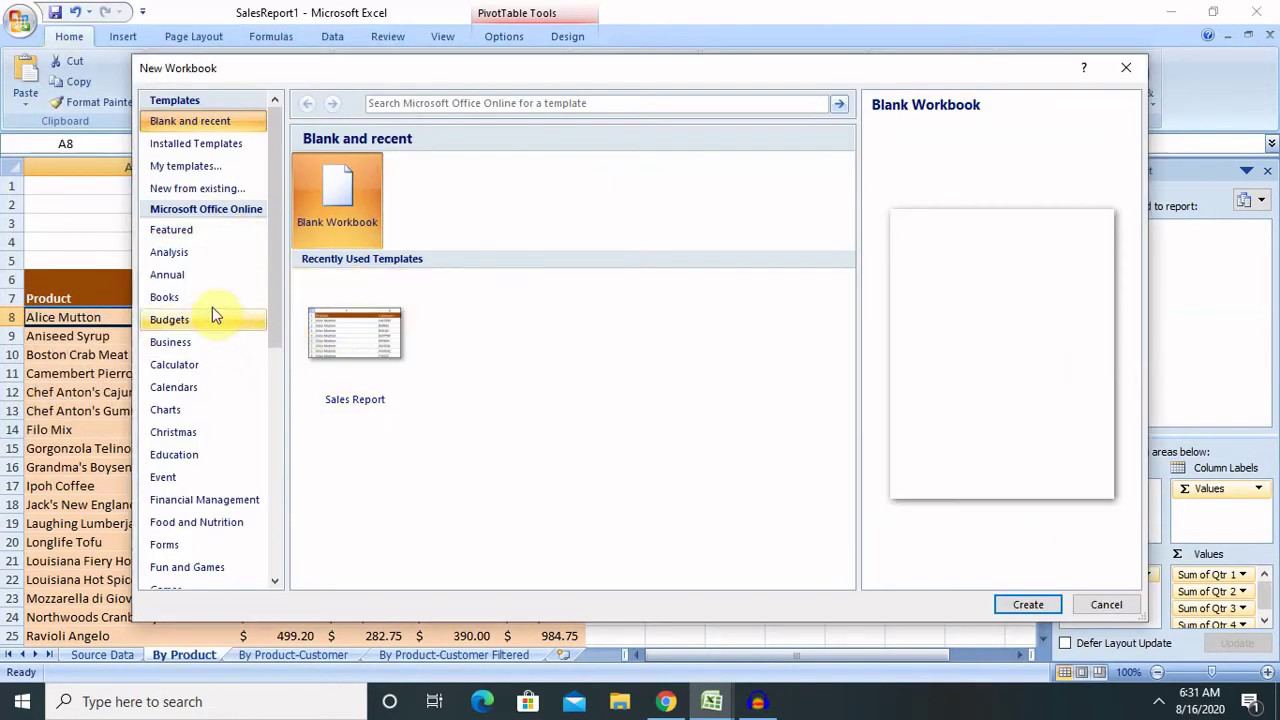
{"action": "left_click", "coordinate": [211, 302]}
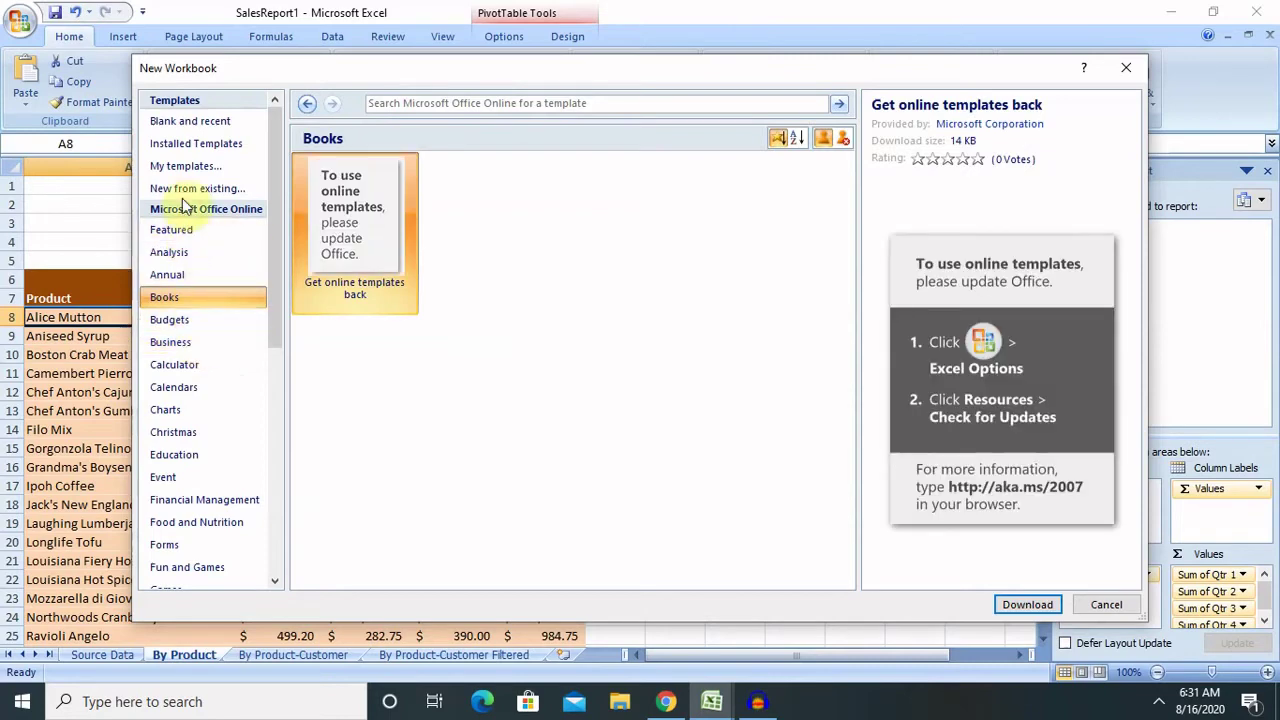
{"action": "key", "text": "Escape"}
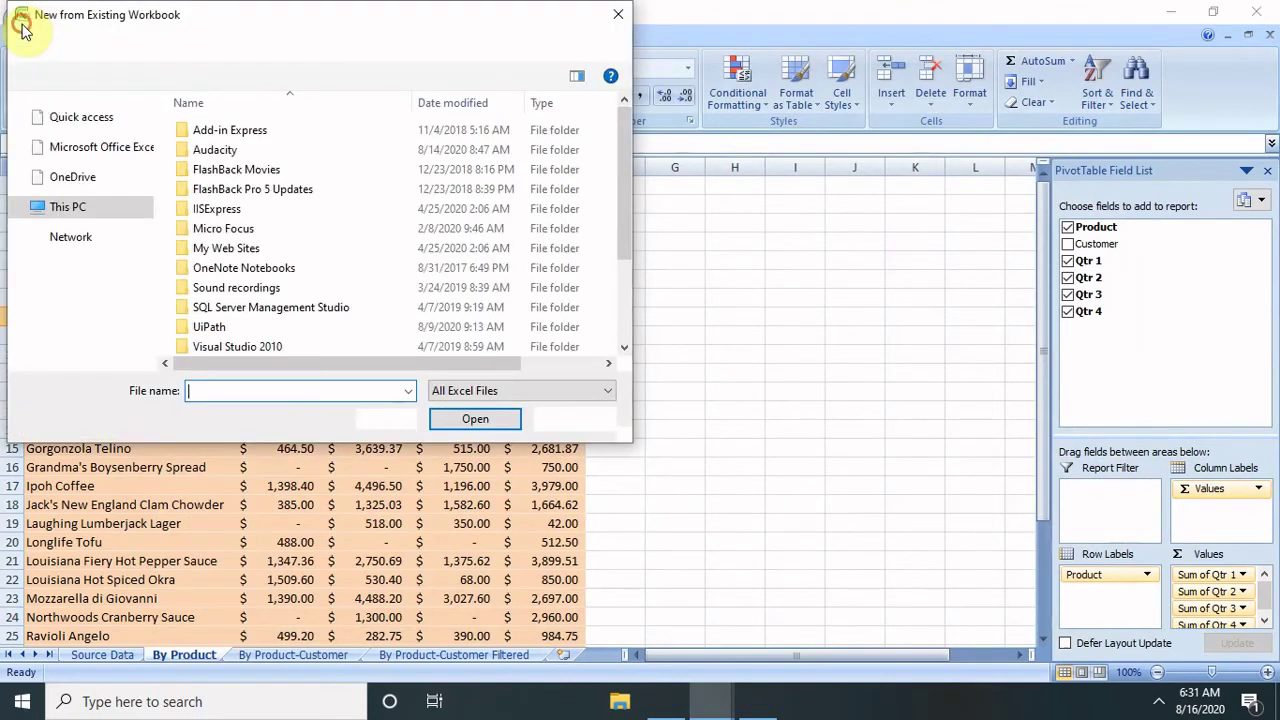
{"action": "left_click", "coordinate": [618, 15]}
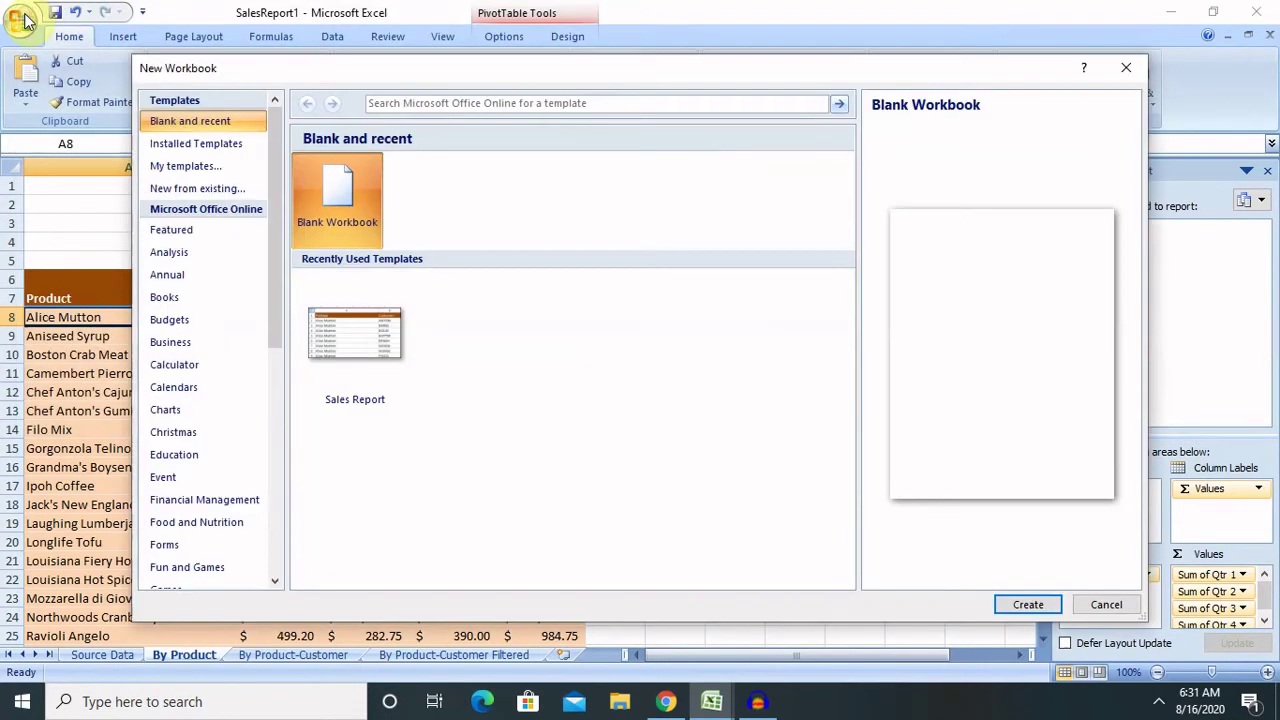
{"action": "left_click", "coordinate": [168, 146]}
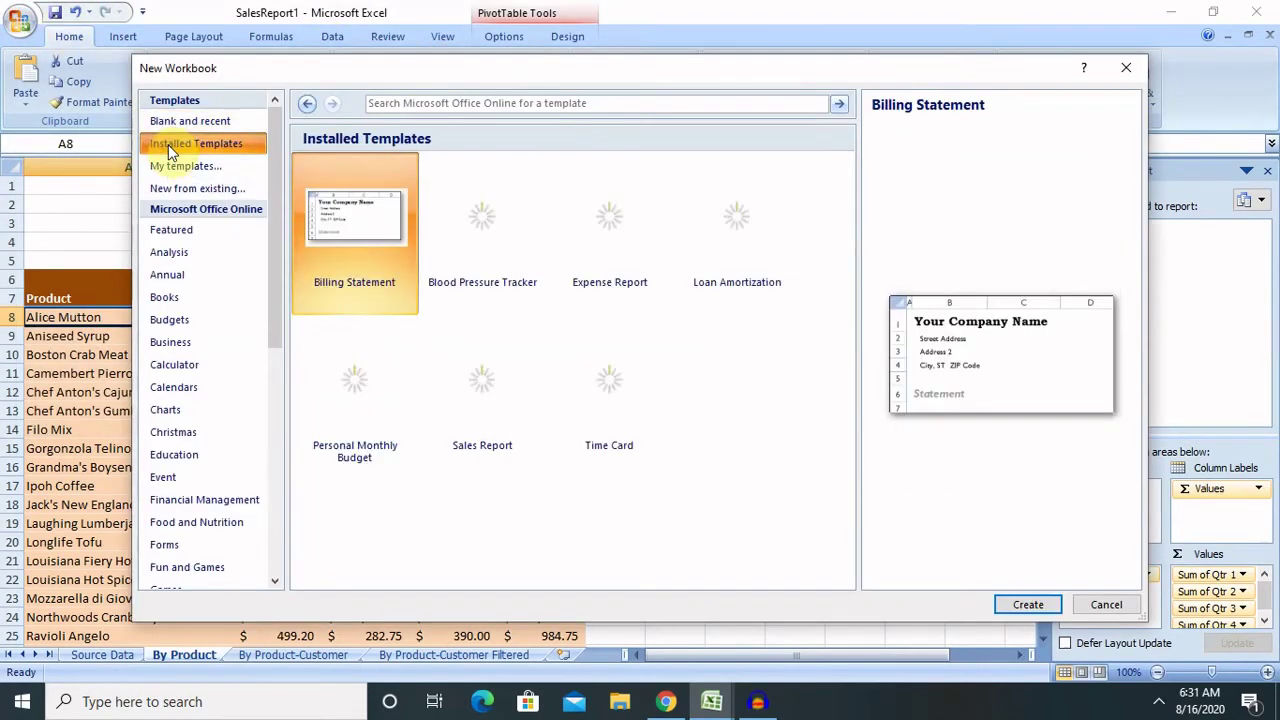
{"action": "left_click", "coordinate": [386, 386]}
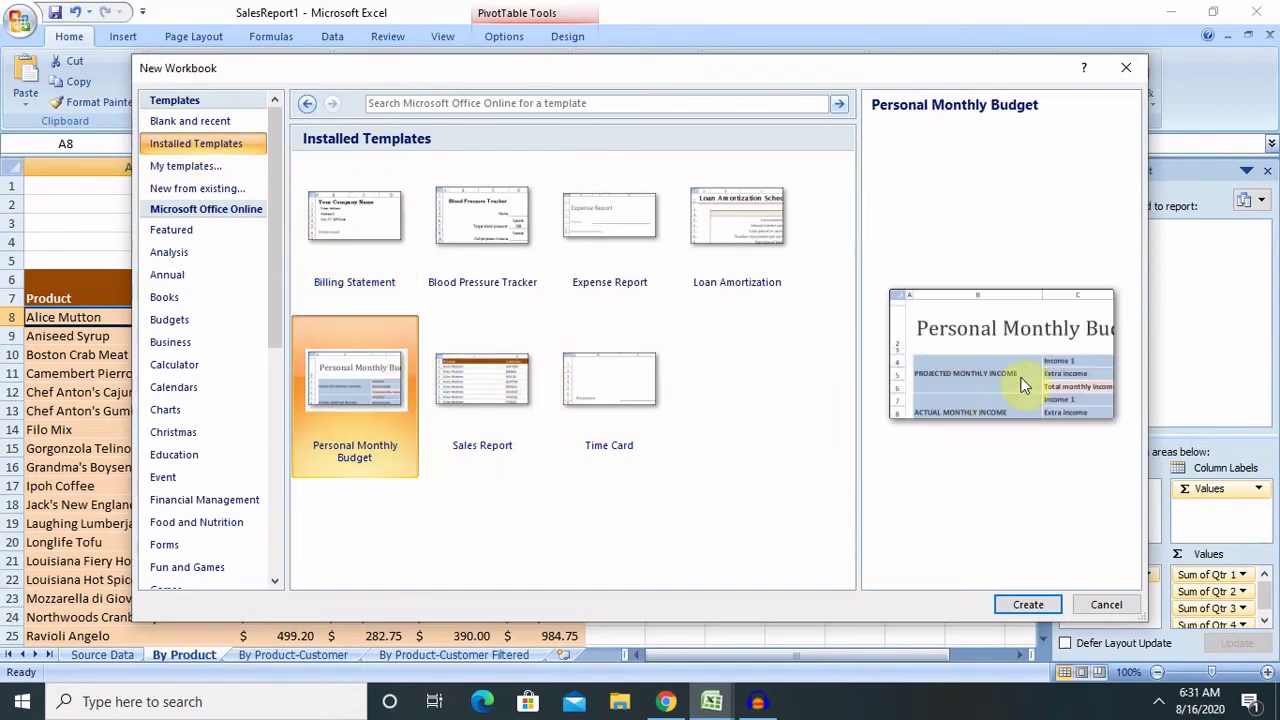
{"action": "left_click", "coordinate": [1025, 604]}
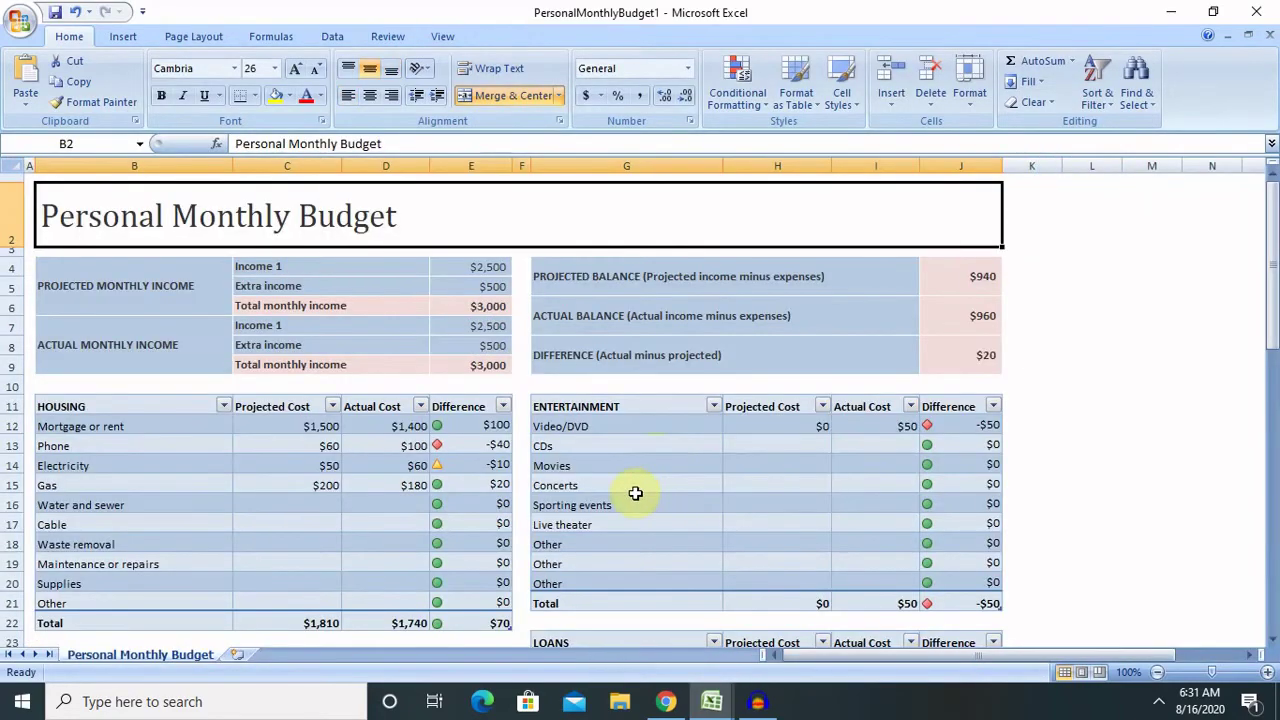
Scroll through PersonalMonthlyBudget1's income, balance and expense tables, then open and close the Office menu
{"action": "left_click_drag", "start_coordinate": [1272, 320], "coordinate": [1274, 190]}
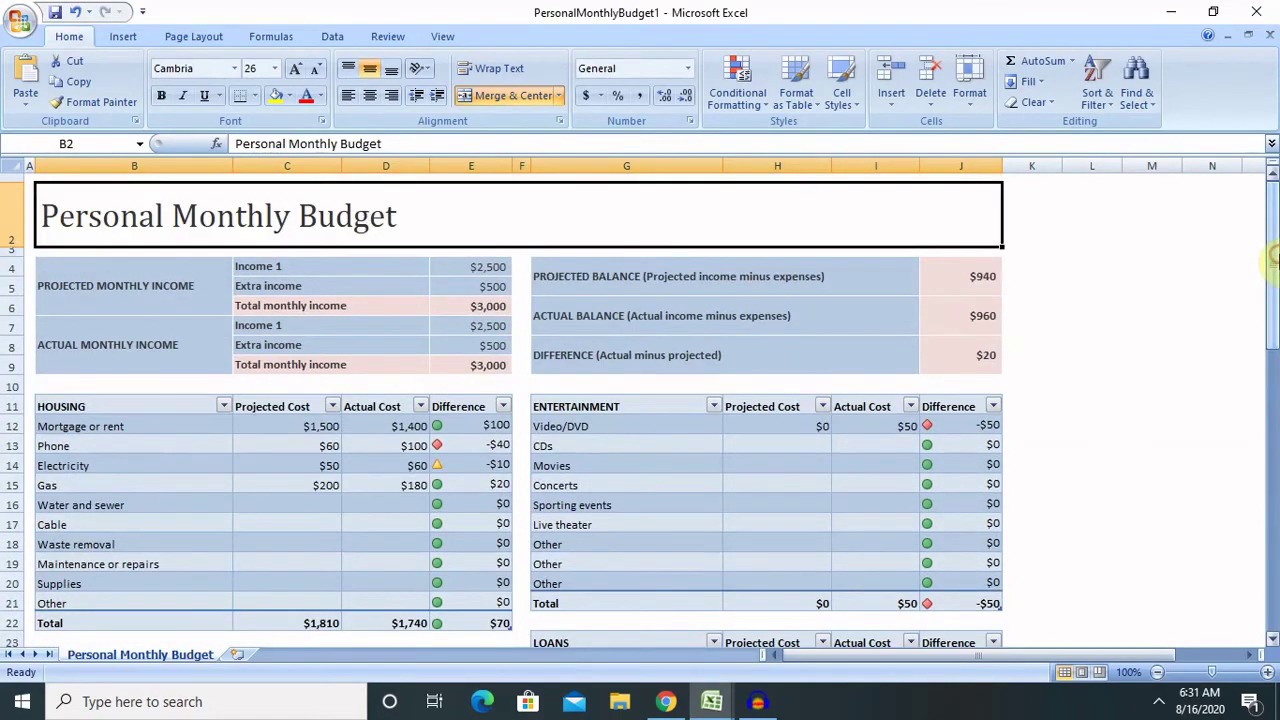
{"action": "left_click", "coordinate": [24, 22]}
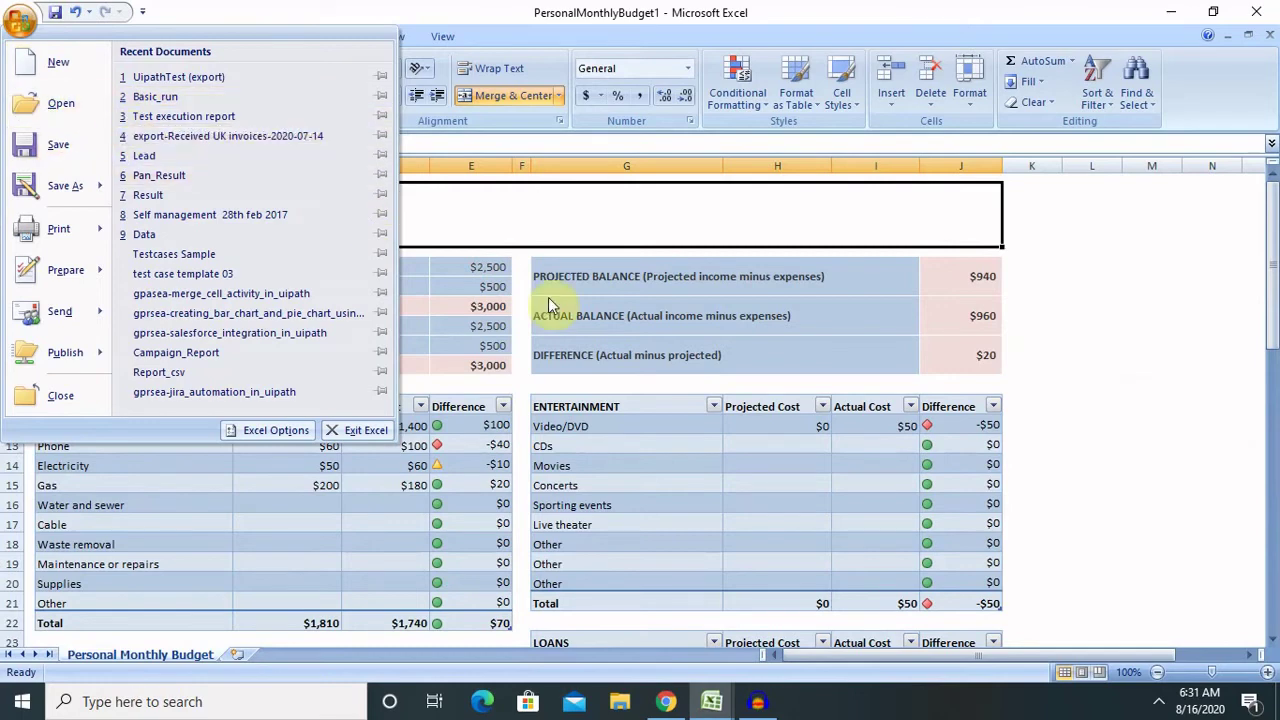
{"action": "left_click", "coordinate": [1133, 381]}
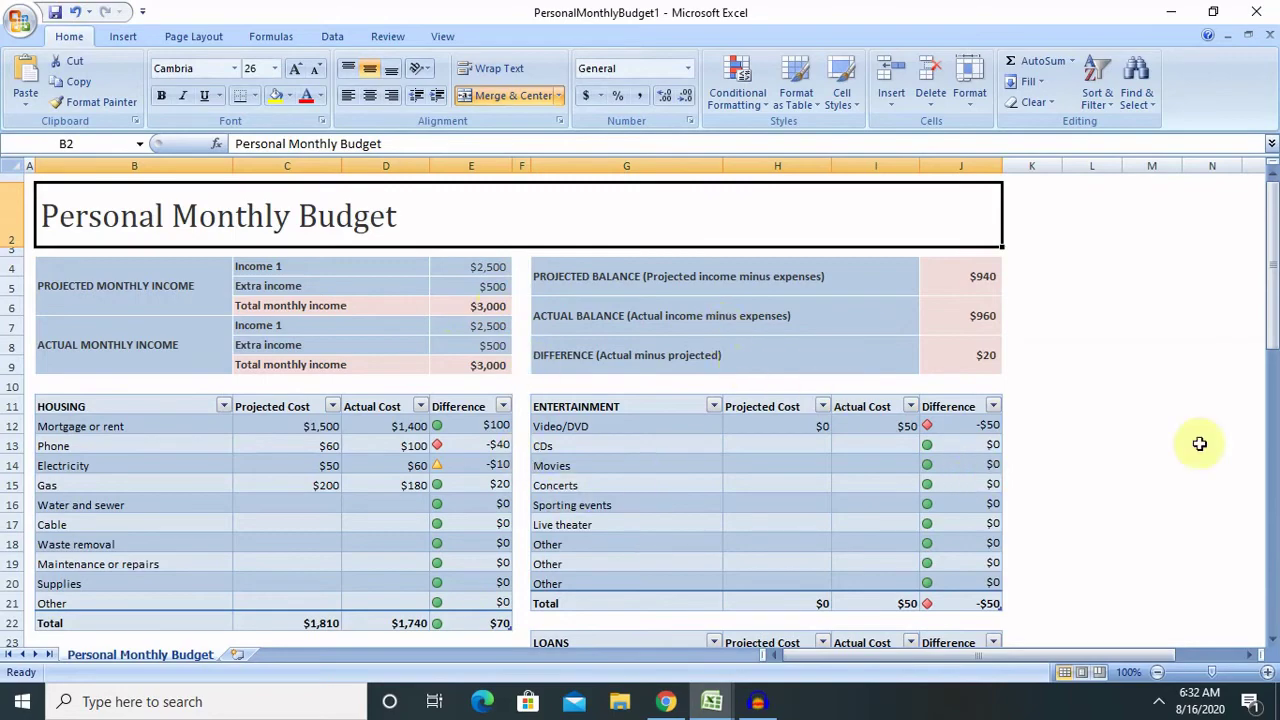
Scroll down the budget sheet and display the Cell Styles gallery
{"action": "left_click_drag", "start_coordinate": [1274, 286], "coordinate": [1276, 510]}
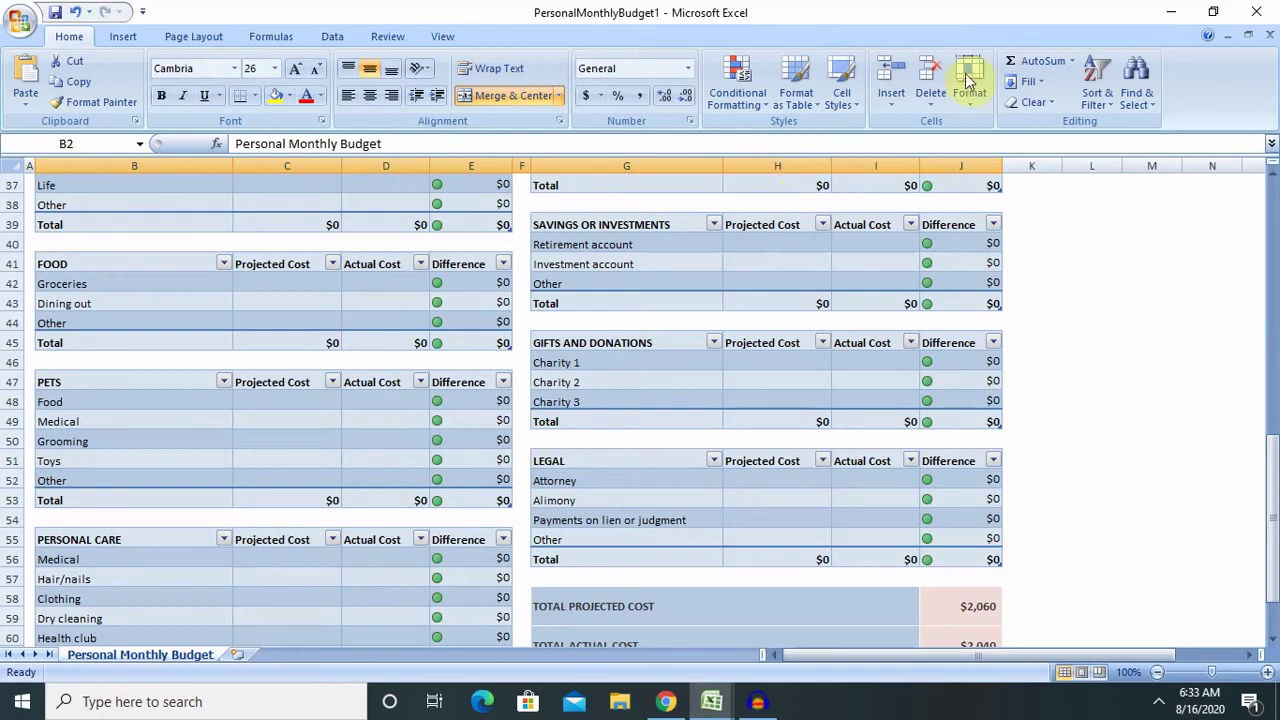
{"action": "left_click", "coordinate": [858, 108]}
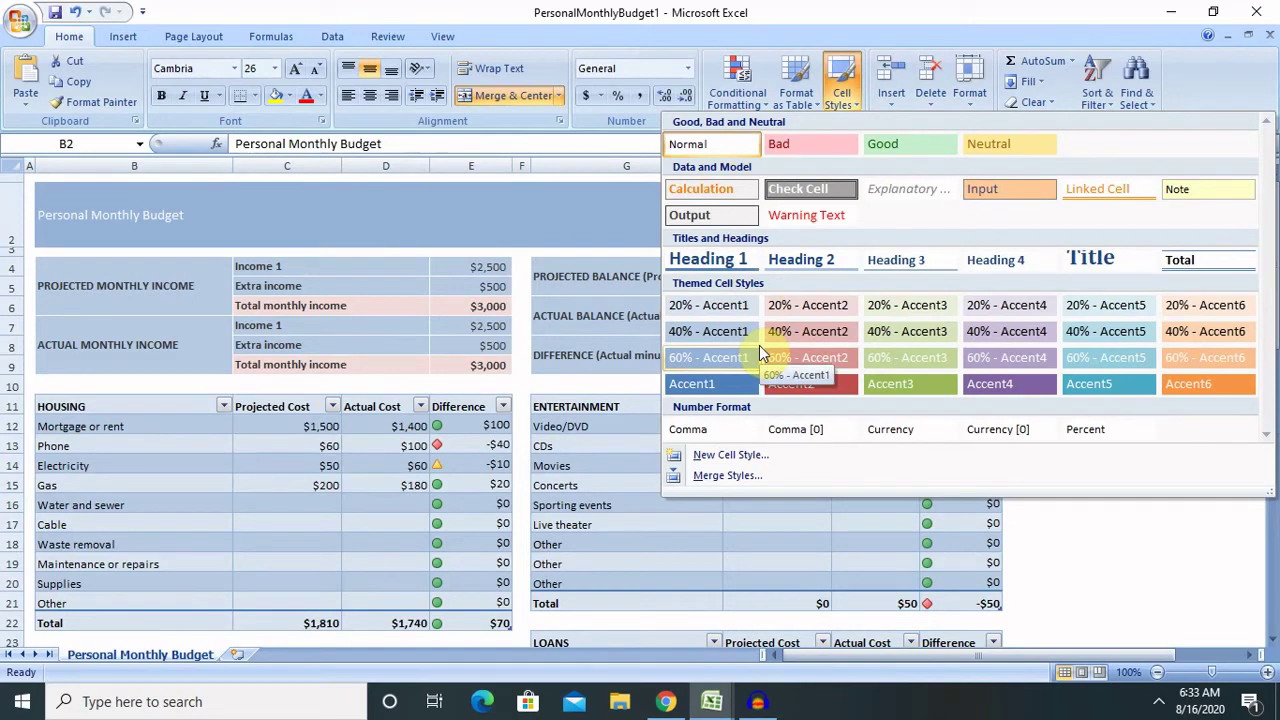
Browse the Calendars, Charts and Installed Templates categories in New Workbook, then cancel
{"action": "left_click", "coordinate": [16, 24]}
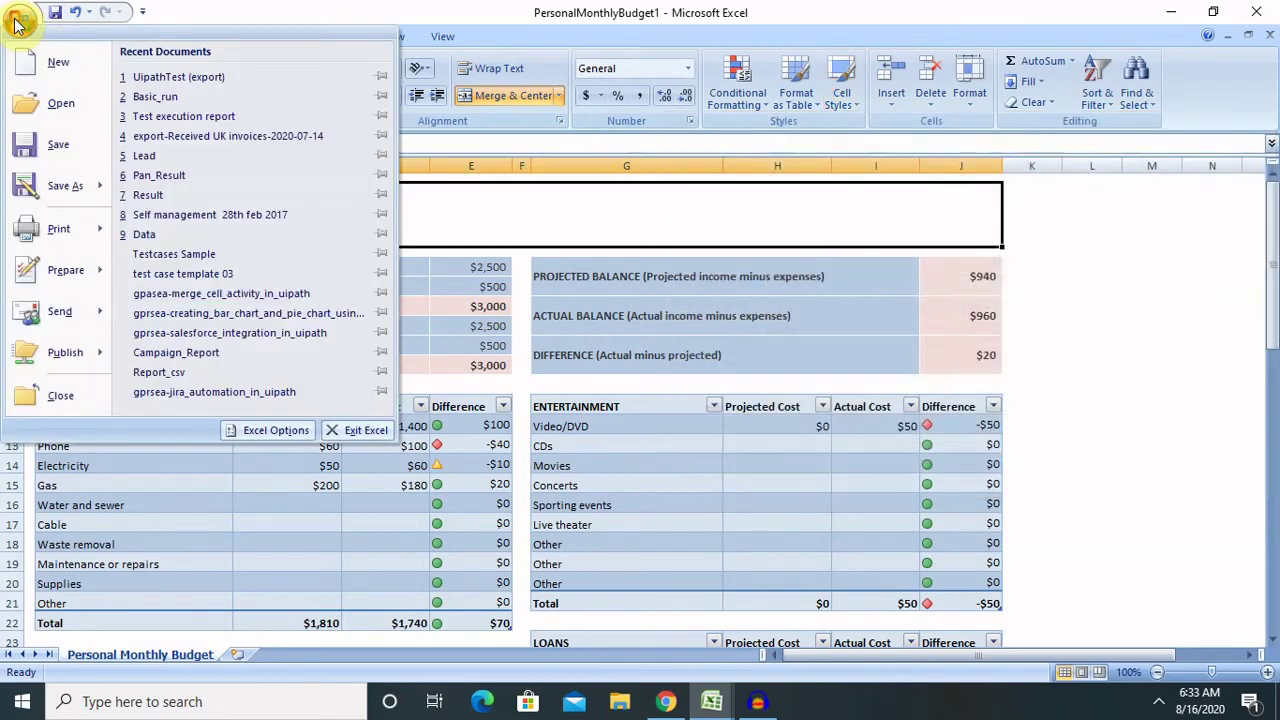
{"action": "left_click", "coordinate": [60, 63]}
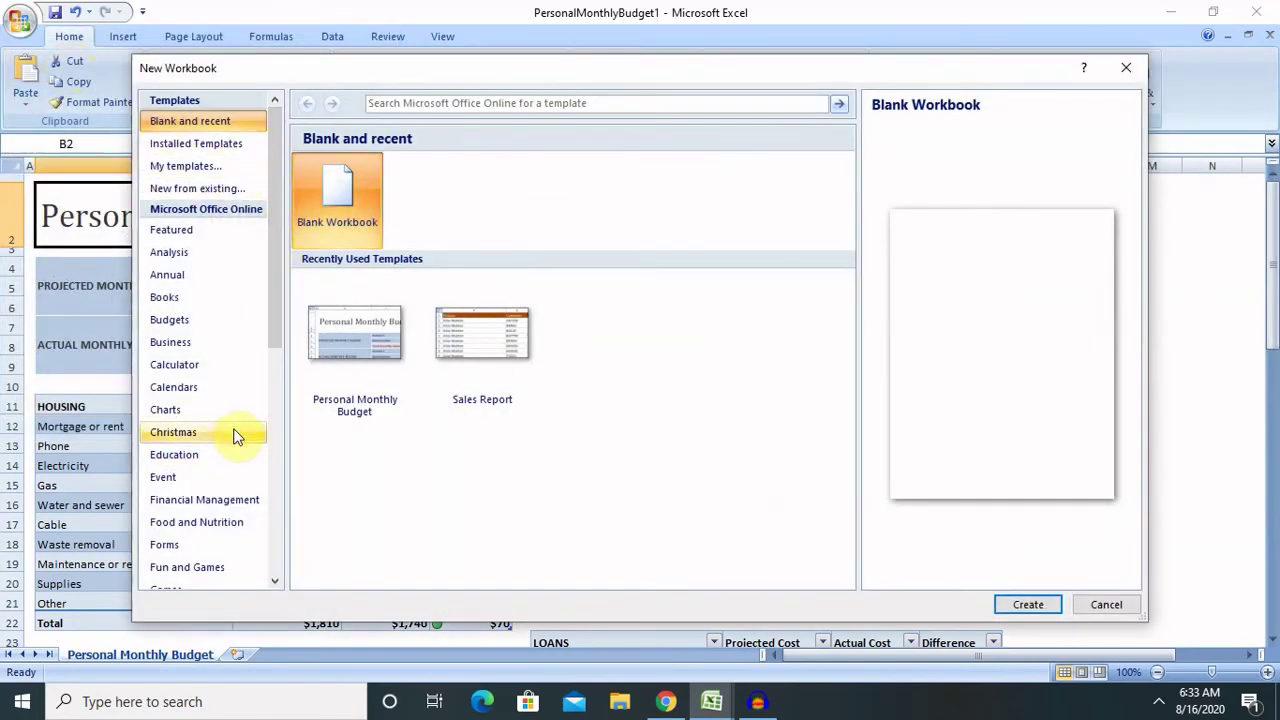
{"action": "left_click", "coordinate": [196, 391]}
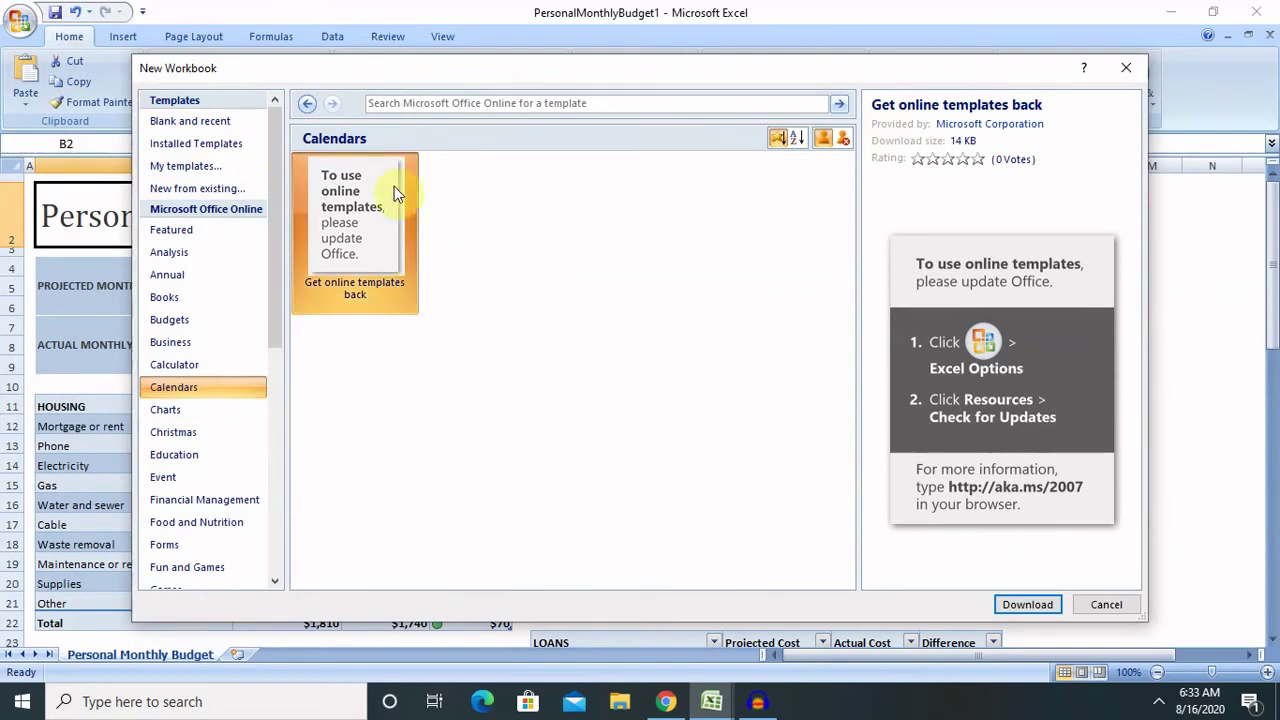
{"action": "left_click", "coordinate": [180, 418]}
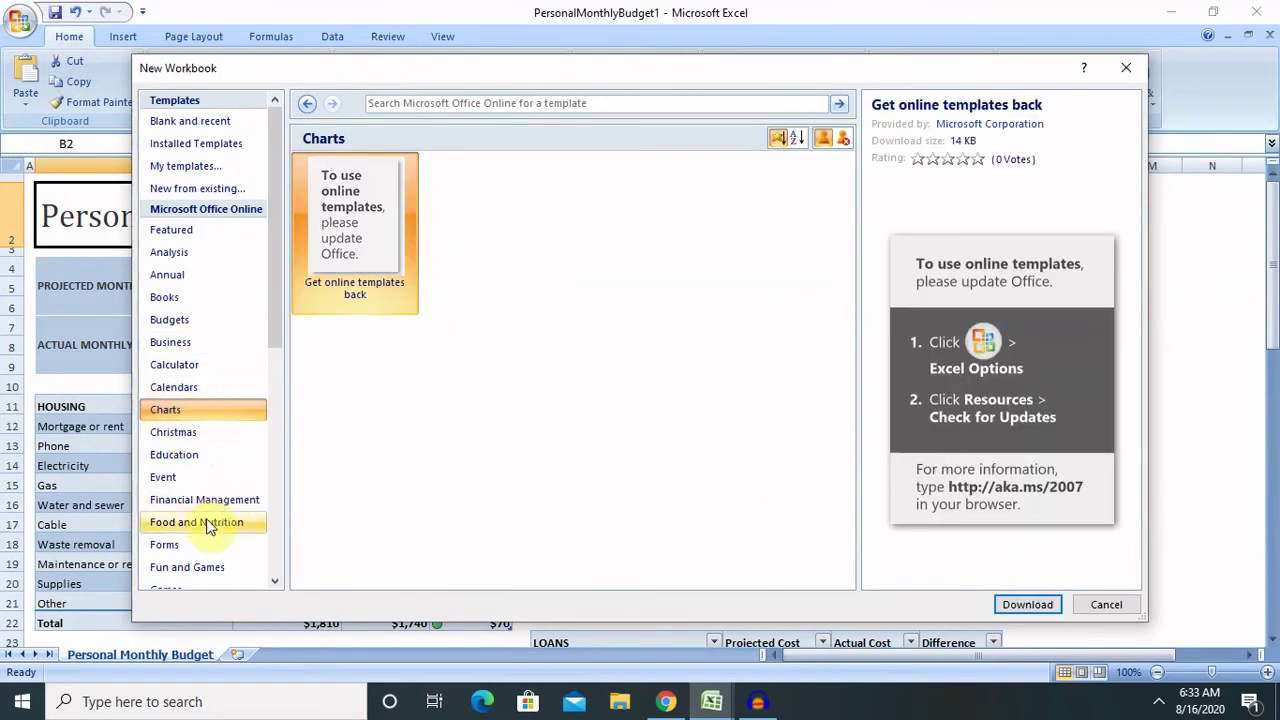
{"action": "left_click", "coordinate": [192, 144]}
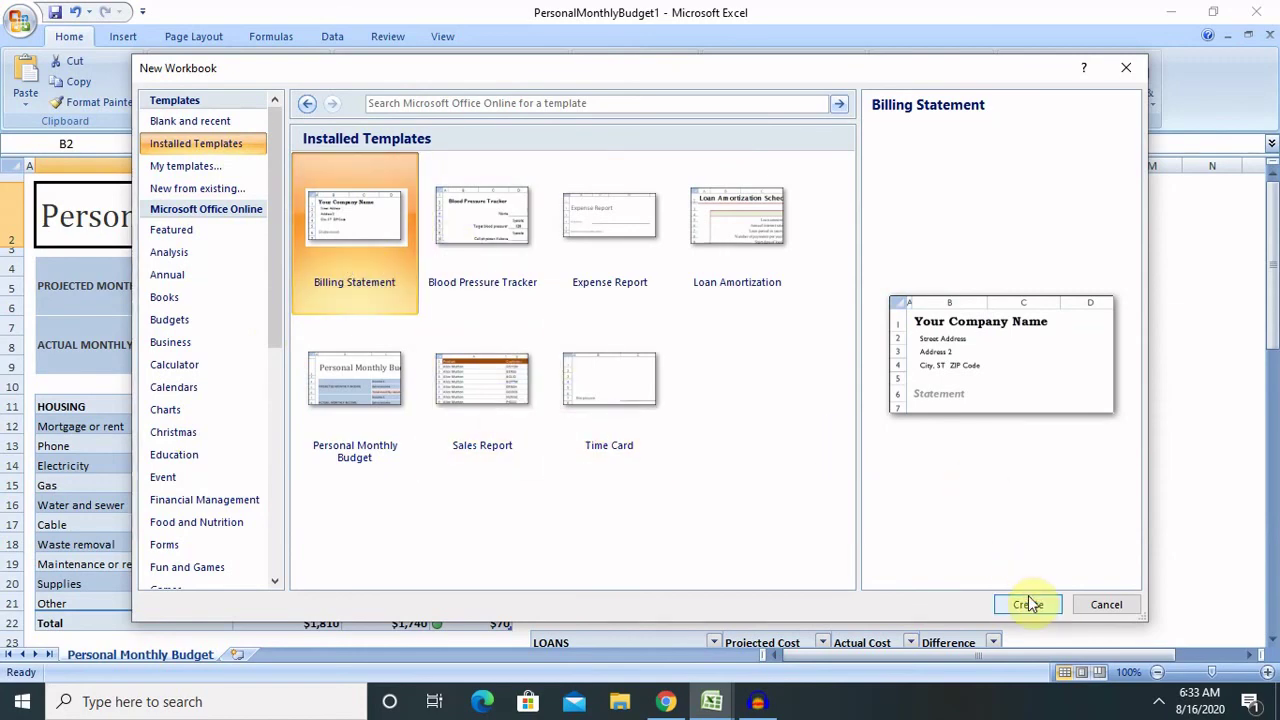
{"action": "left_click", "coordinate": [1106, 604]}
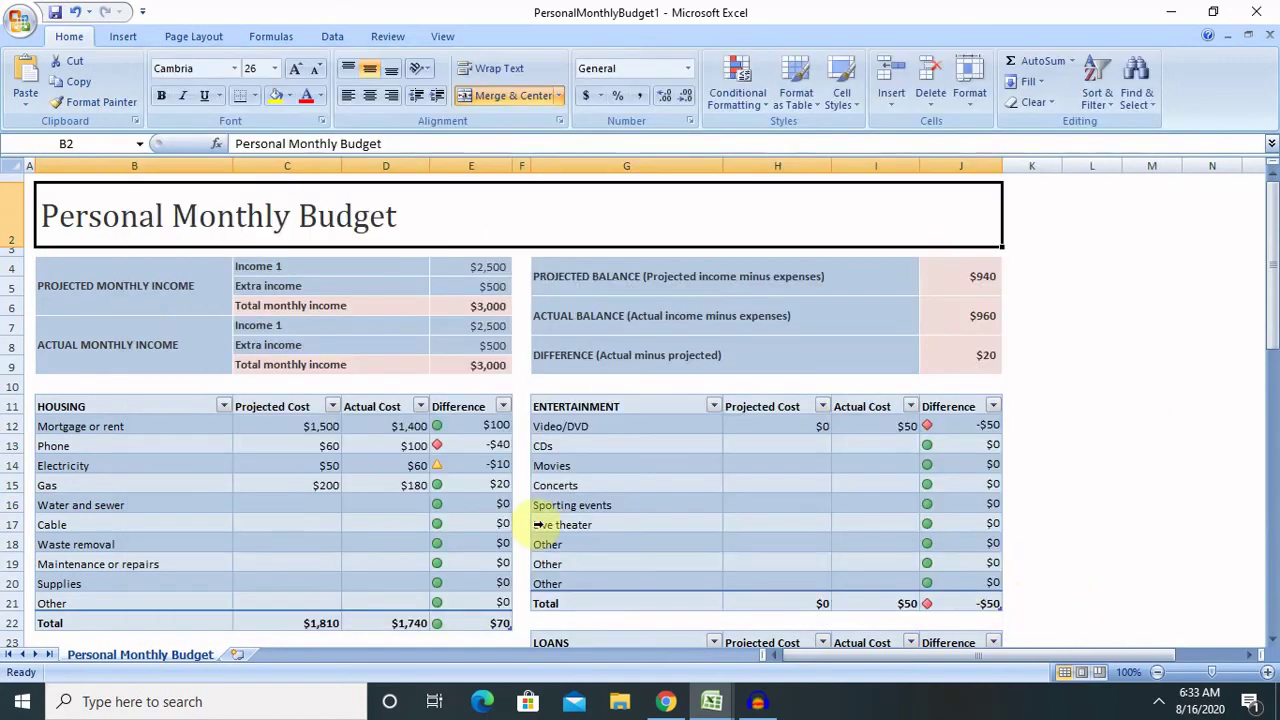